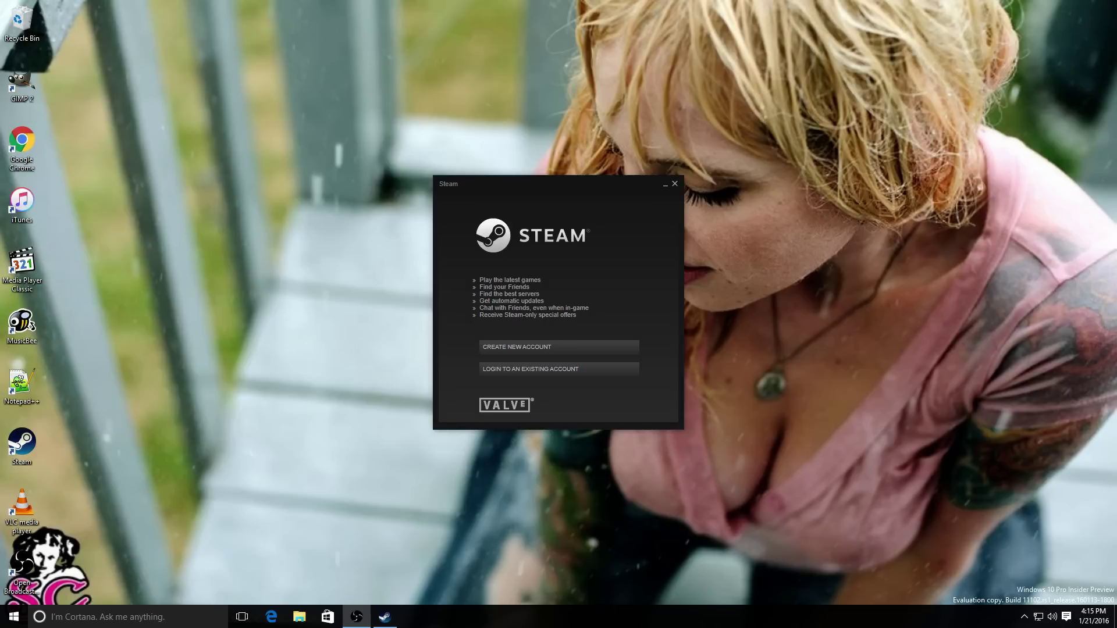
# - Drag the Steam login window into the upper-left part of the desktop
pyautogui.moveTo(538, 183); pyautogui.dragTo(206, 47)
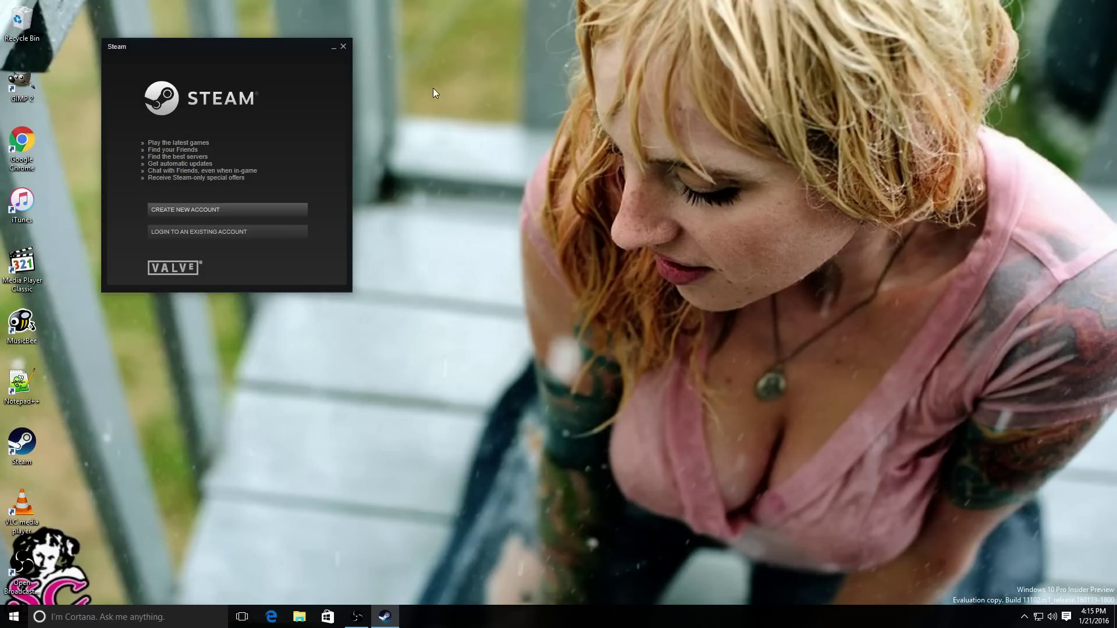
pyautogui.moveTo(265, 50); pyautogui.dragTo(348, 68)
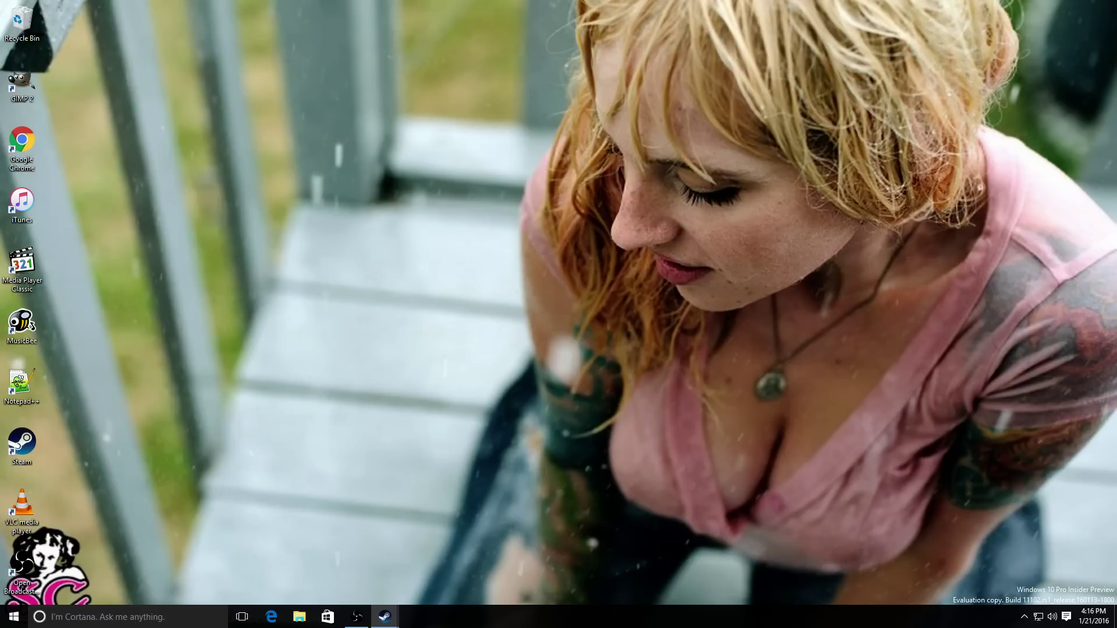
# - Launch Chrome from its desktop shortcut, confirm the default-browser prompt, and close the browser windows
pyautogui.rightClick(27, 150)
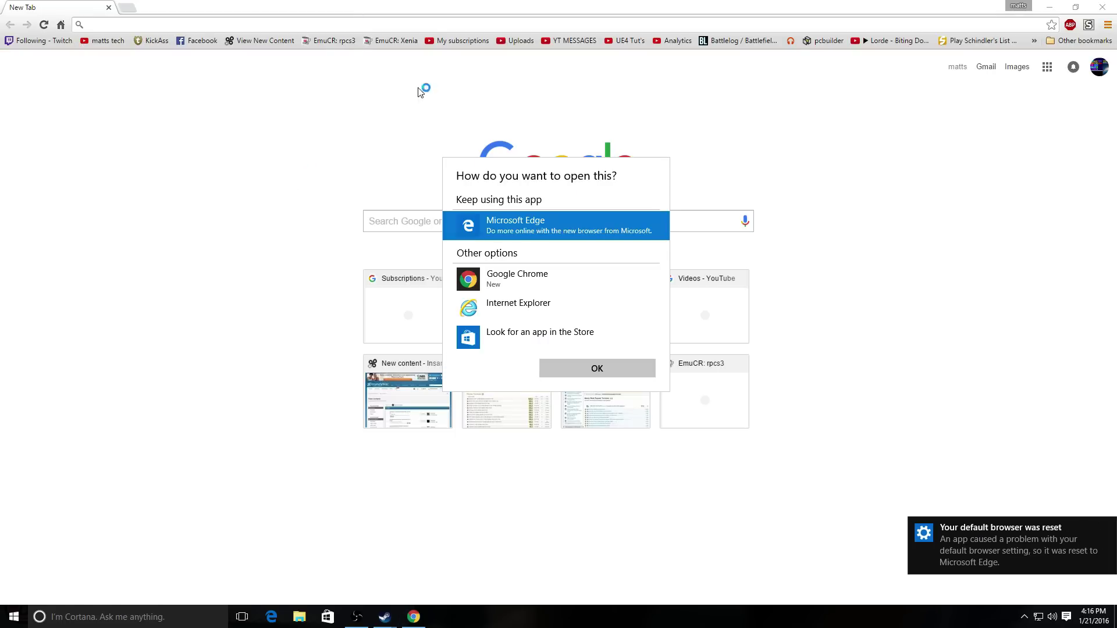
pyautogui.click(596, 369)
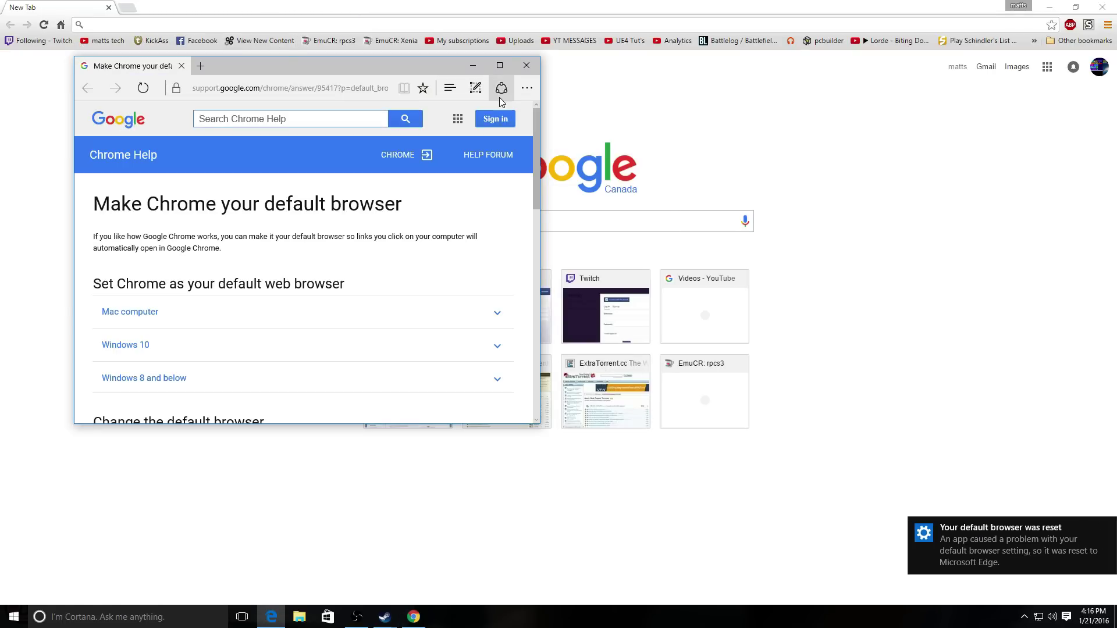
pyautogui.click(526, 65)
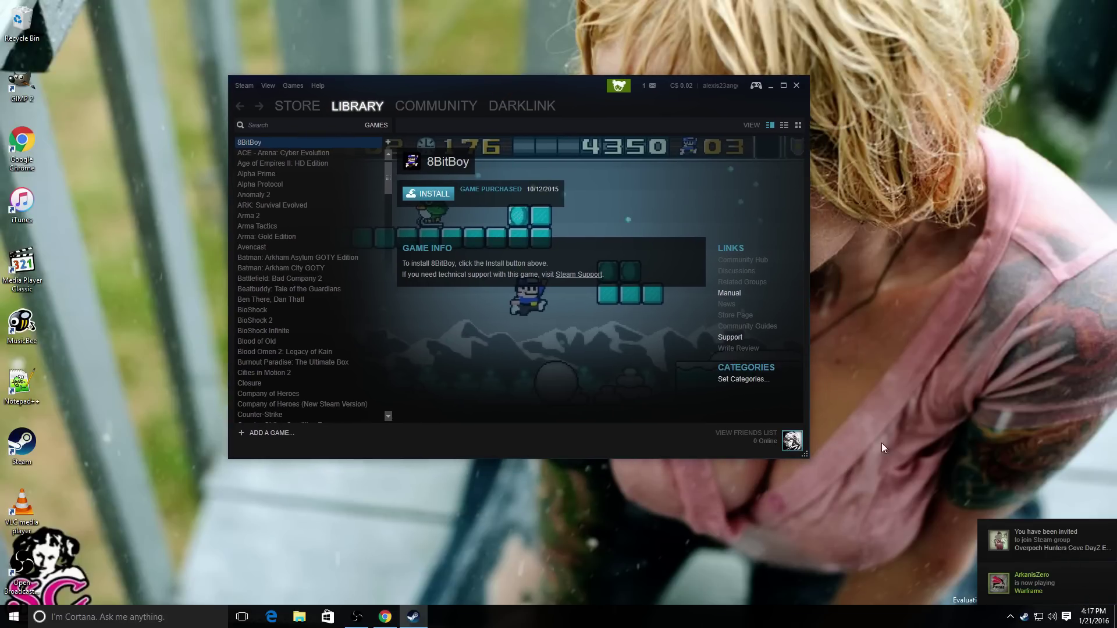
# - Install ARK: Survival Evolved from the Steam Library with the default install options
pyautogui.click(274, 205)
pyautogui.click(437, 195)
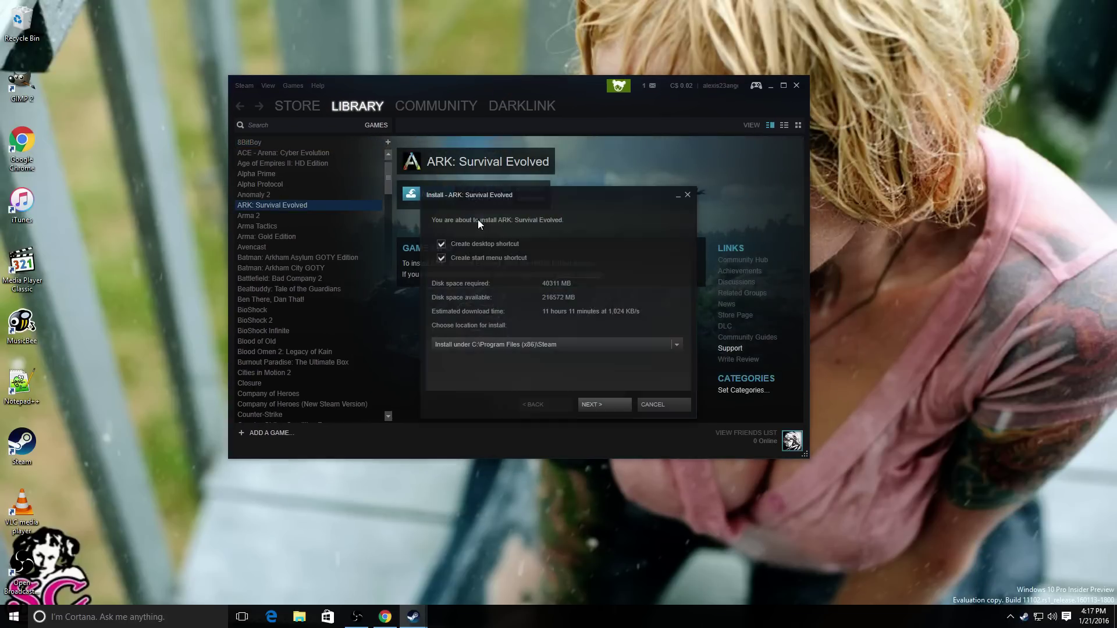
pyautogui.click(595, 406)
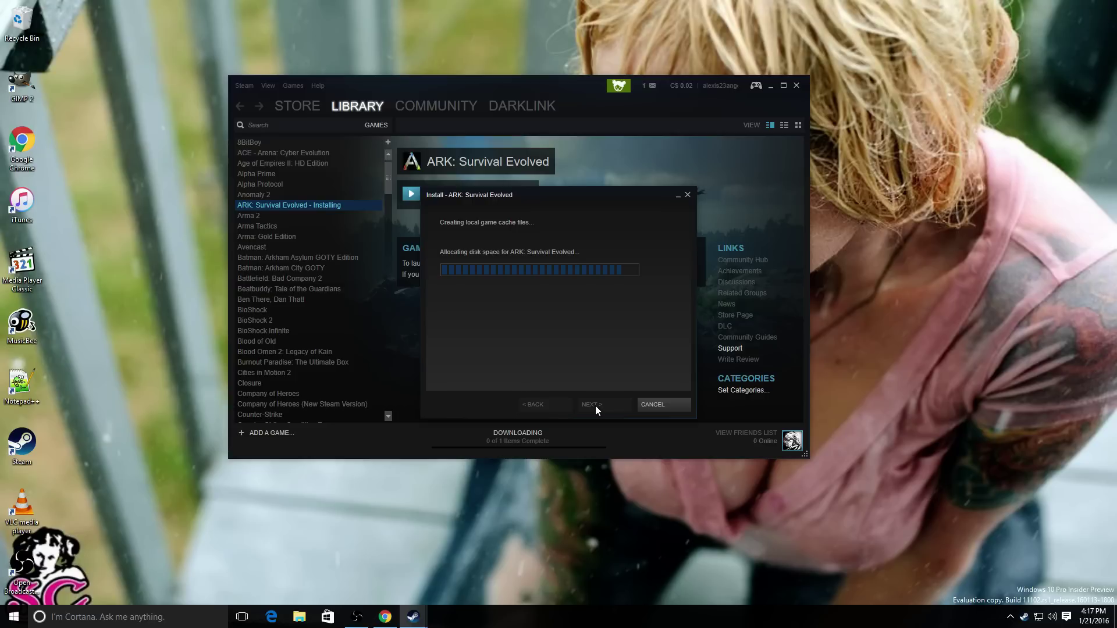
# - Browse to 4tb (E:) > Amd HDD > Install files > Gaming and run vcredist_x86_2013.exe
pyautogui.click(271, 617)
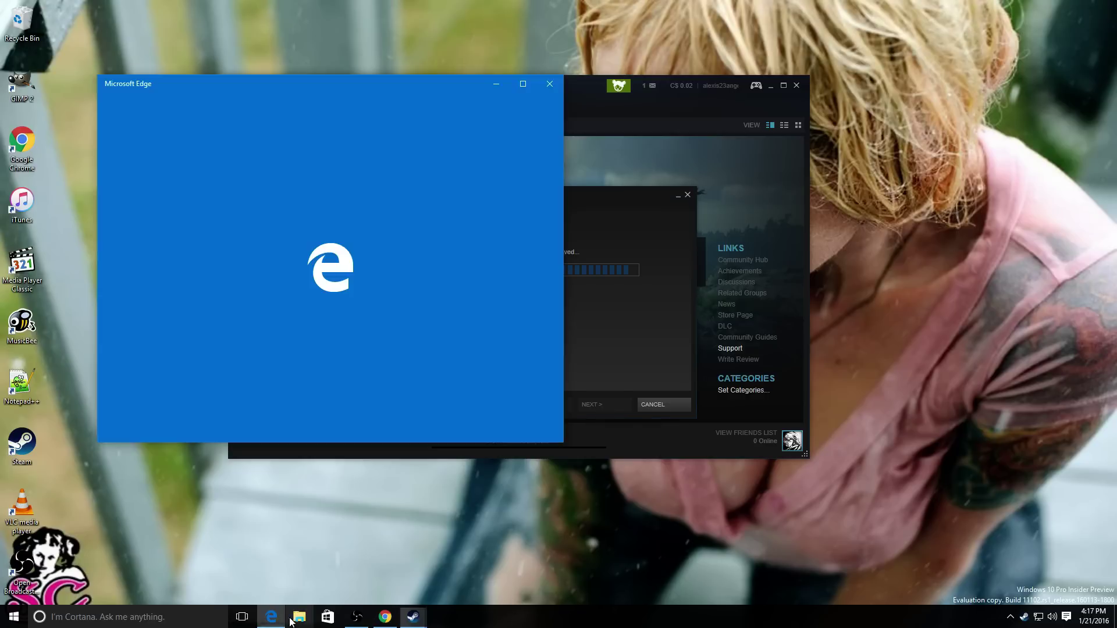
pyautogui.click(299, 617)
pyautogui.click(550, 84)
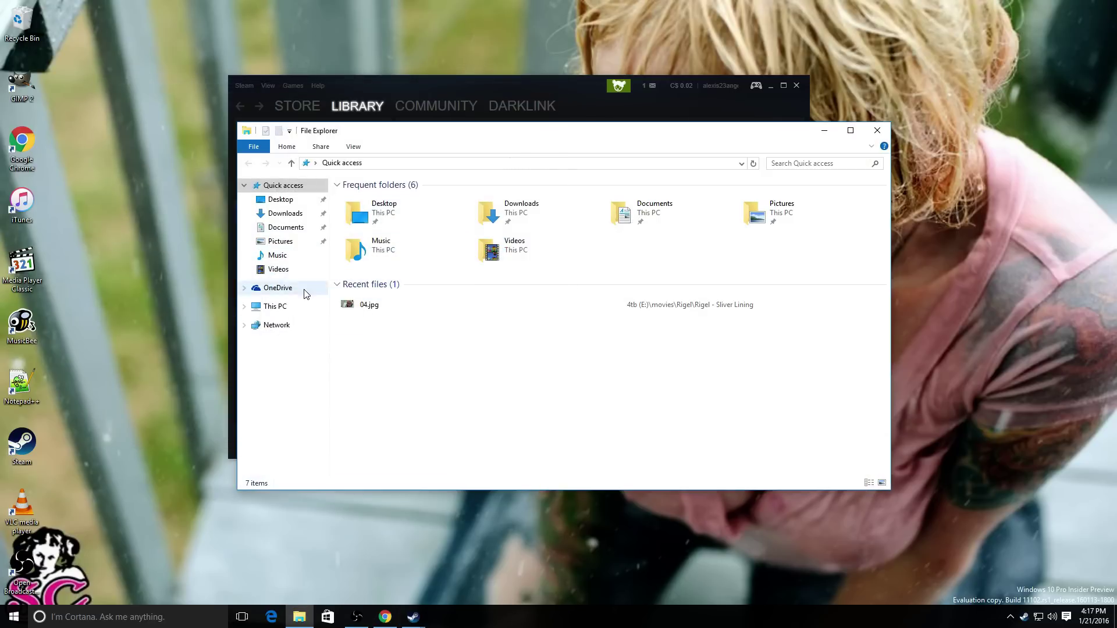
pyautogui.click(285, 307)
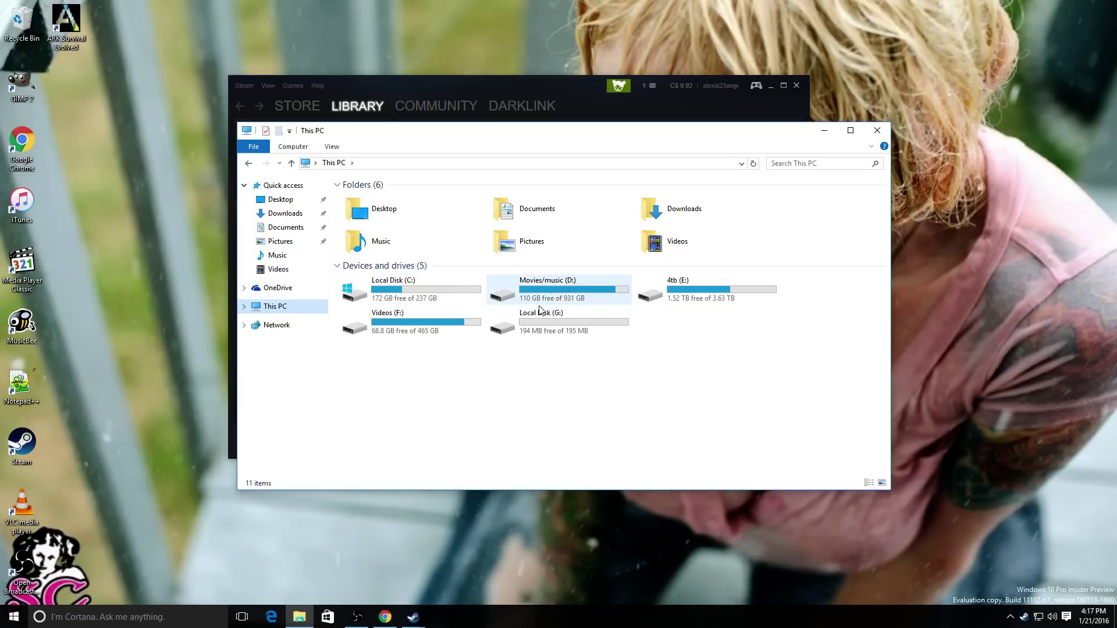
pyautogui.doubleClick(738, 285)
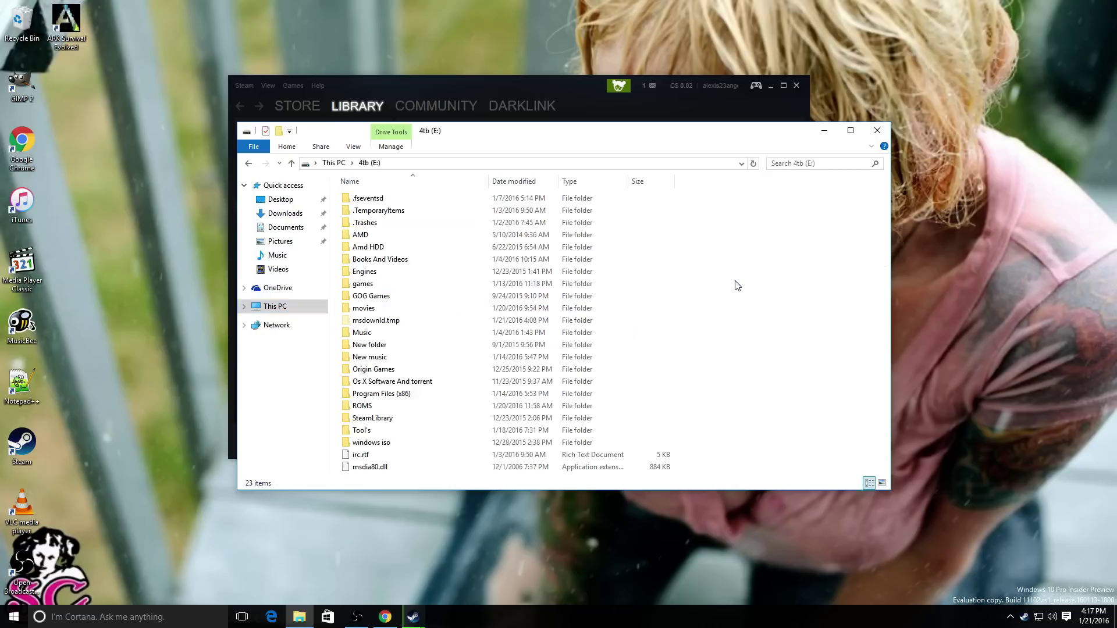
pyautogui.doubleClick(370, 247)
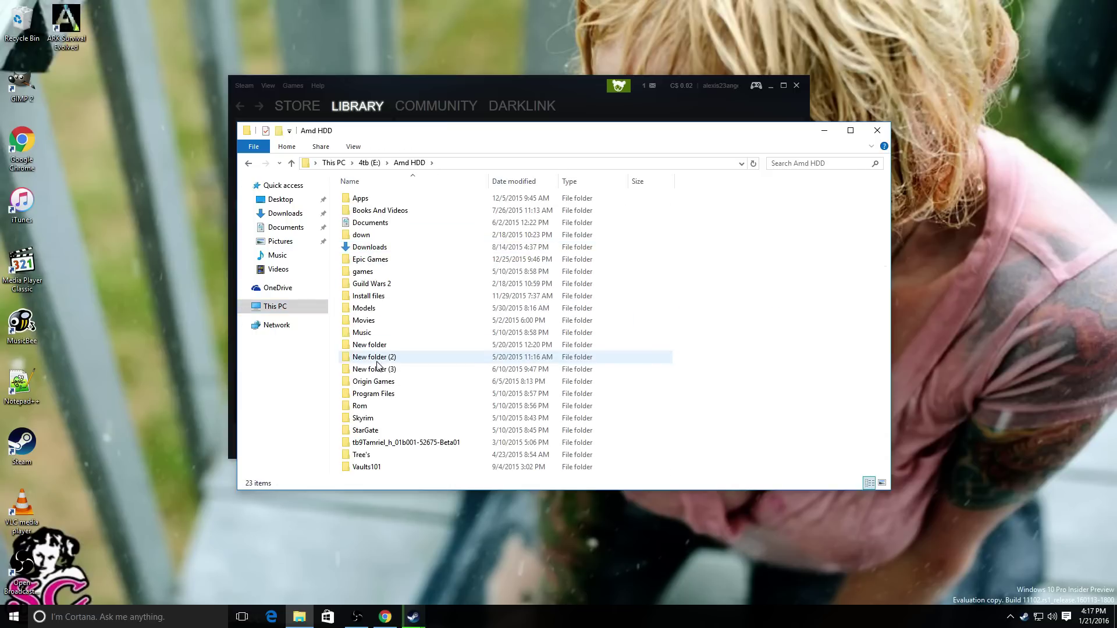
pyautogui.doubleClick(379, 301)
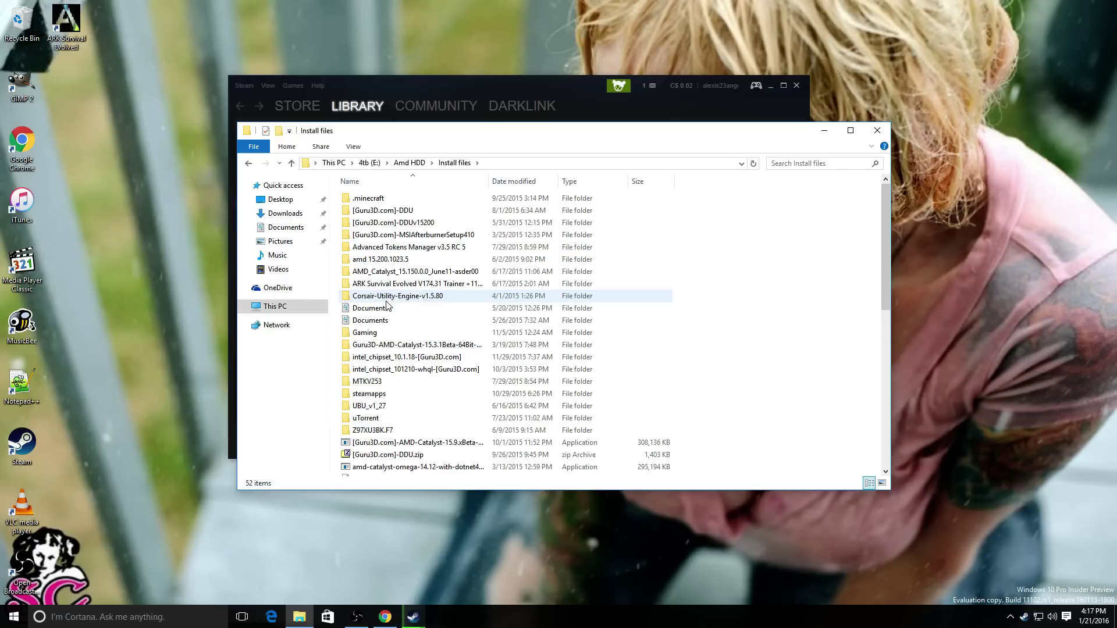
pyautogui.doubleClick(389, 332)
pyautogui.rightClick(378, 320)
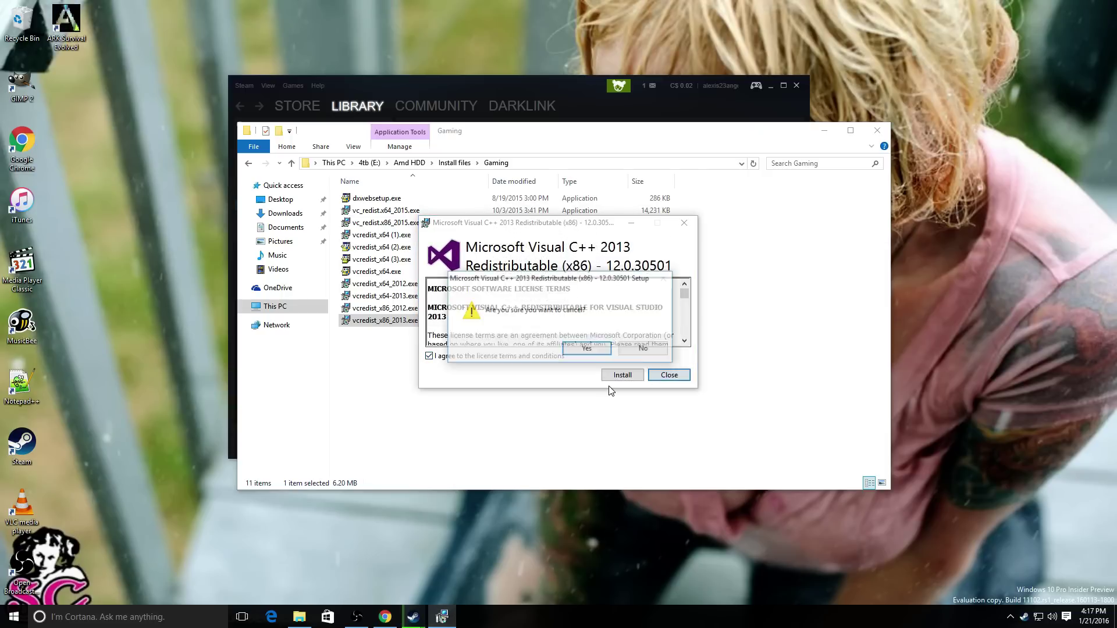
# - Install the Visual C++ 2013 x86 and 2012 x86 redistributables
pyautogui.click(649, 350)
pyautogui.click(615, 375)
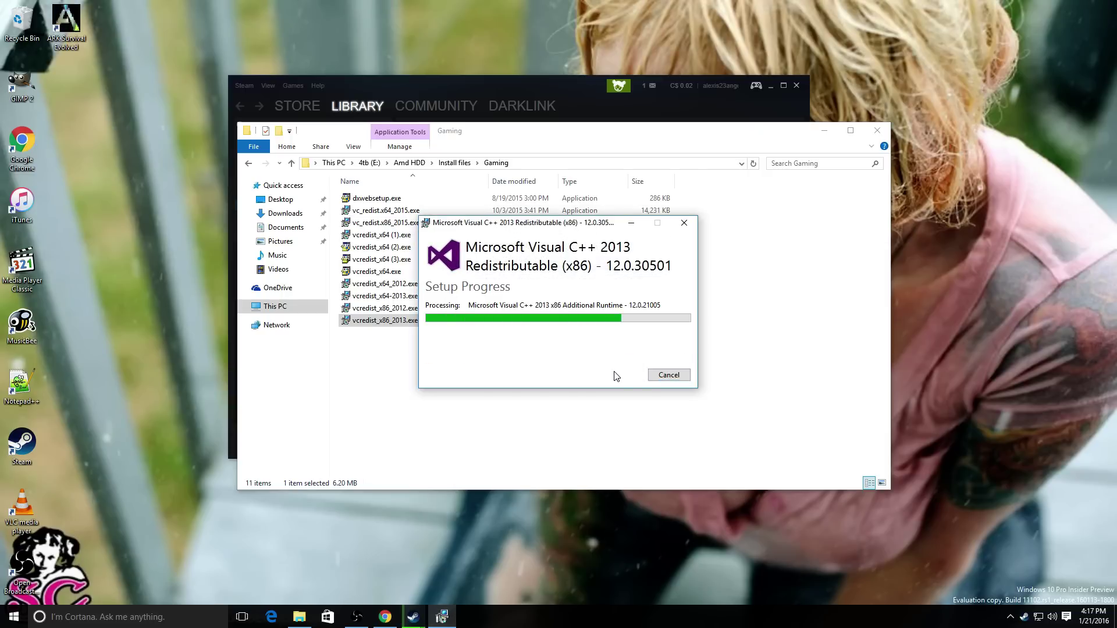
pyautogui.click(668, 377)
pyautogui.click(391, 312)
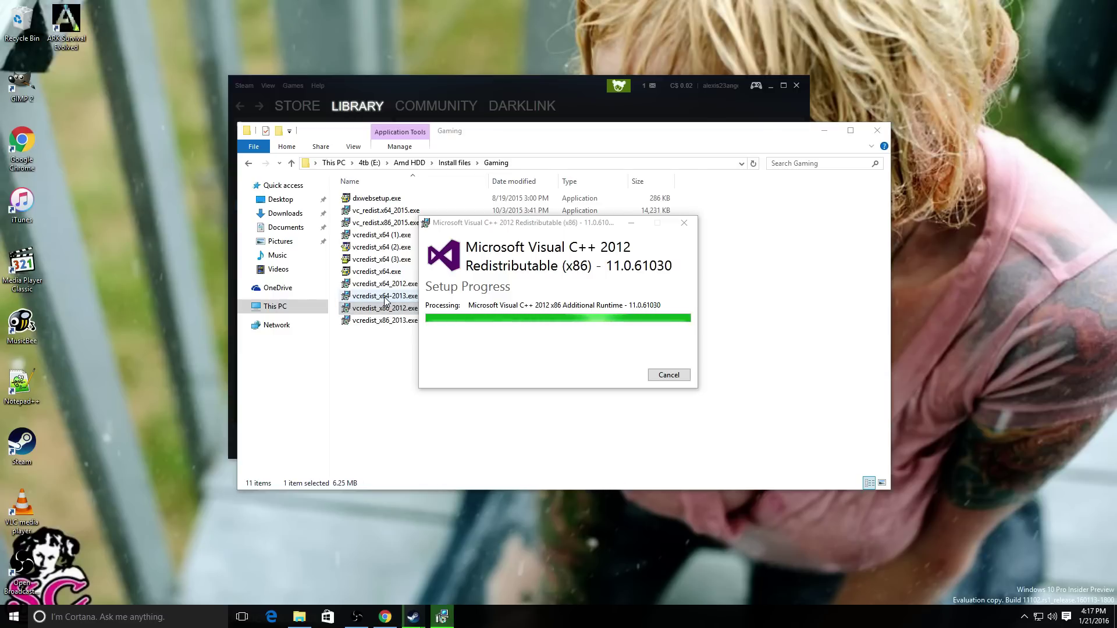
pyautogui.click(677, 376)
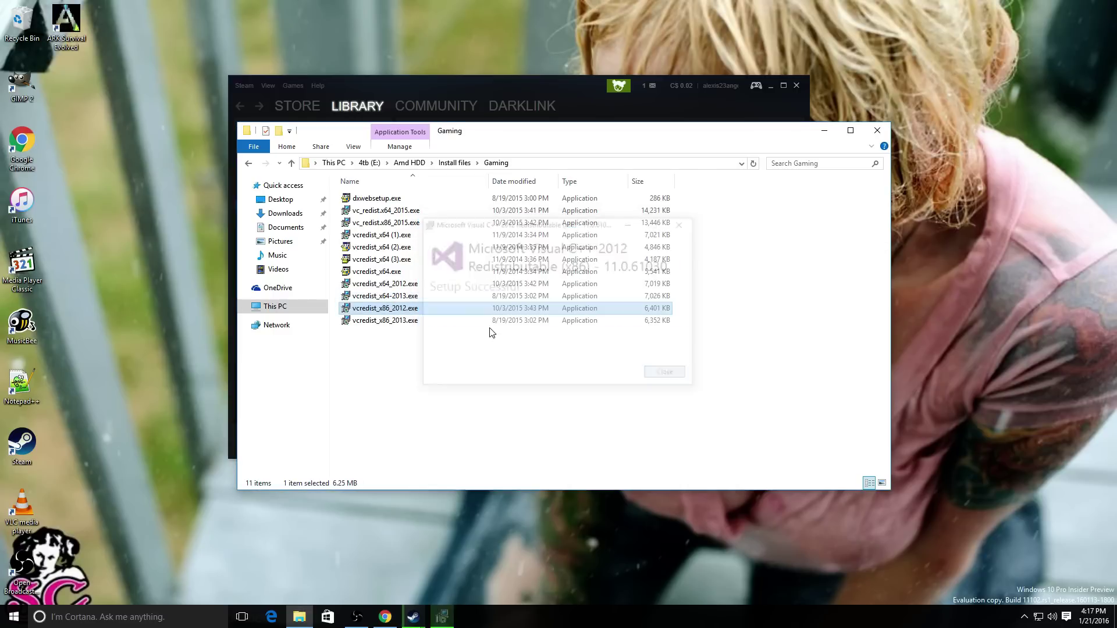
# - Cancel the Visual C++ 2013 x64 setup because it is already installed
pyautogui.doubleClick(384, 295)
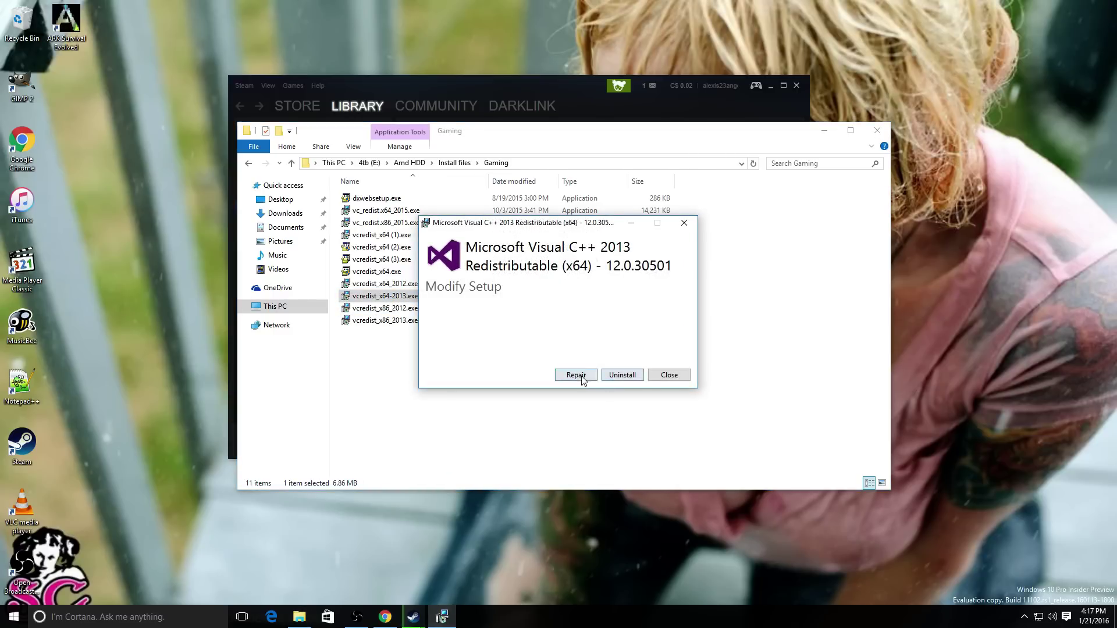
pyautogui.click(669, 381)
pyautogui.click(584, 349)
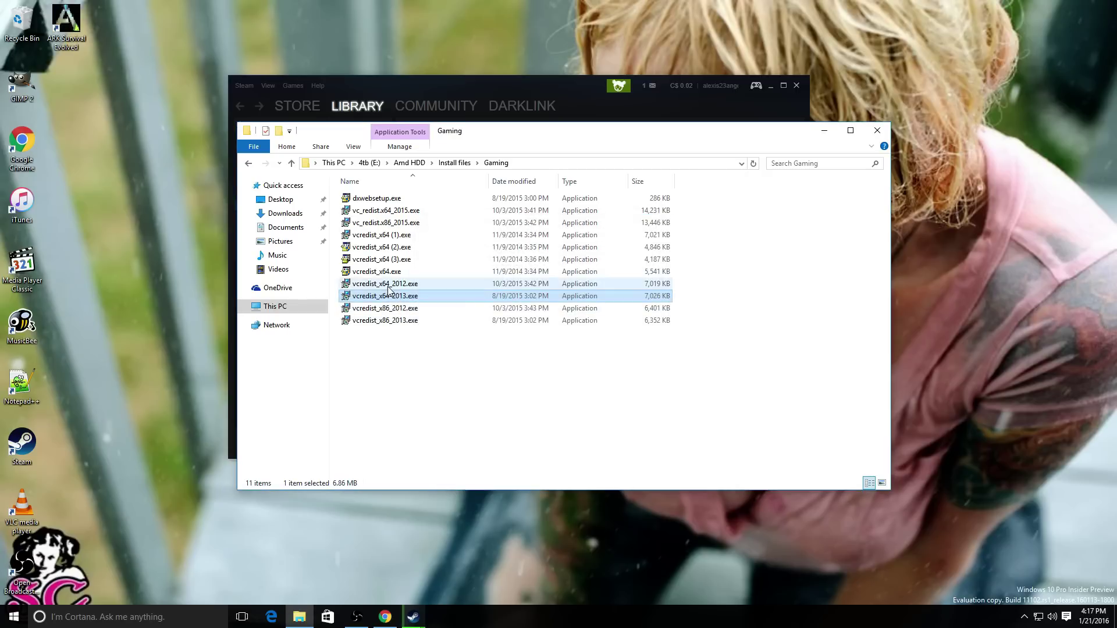
# - Install the Visual C++ 2012 x64 and 2010 x64 redistributables, accepting their licence terms
pyautogui.doubleClick(387, 284)
pyautogui.click(492, 357)
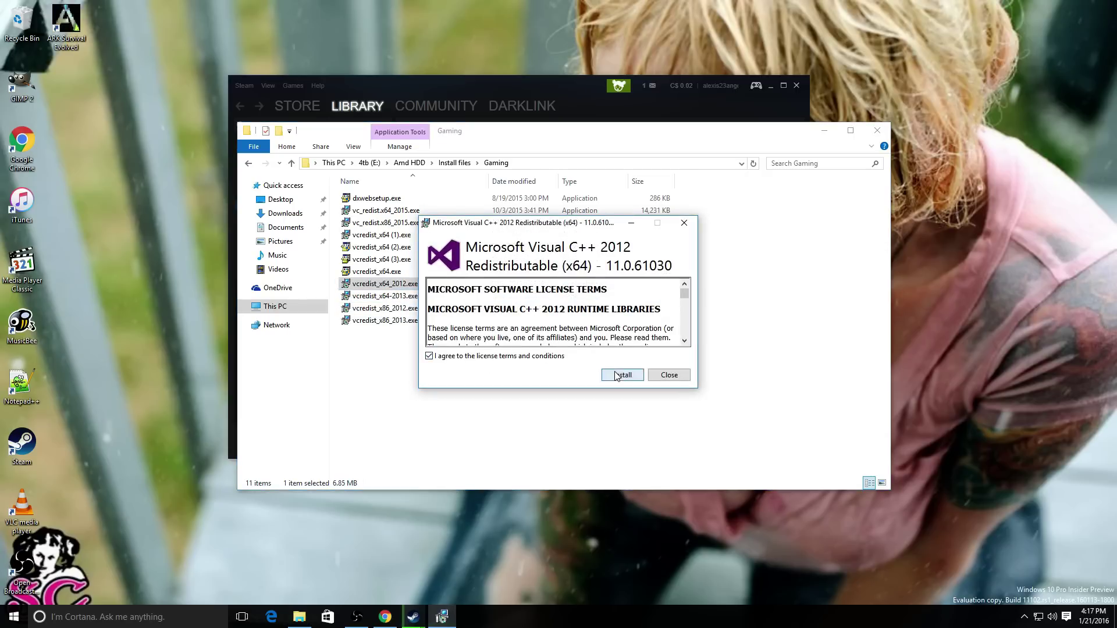
pyautogui.click(617, 375)
pyautogui.click(609, 341)
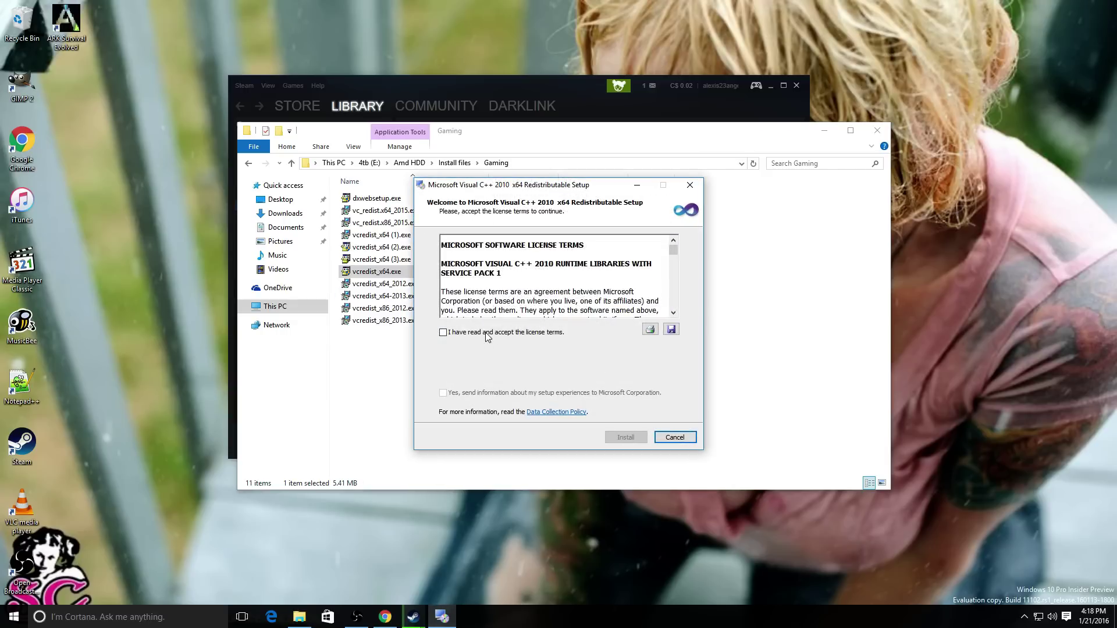
pyautogui.click(485, 333)
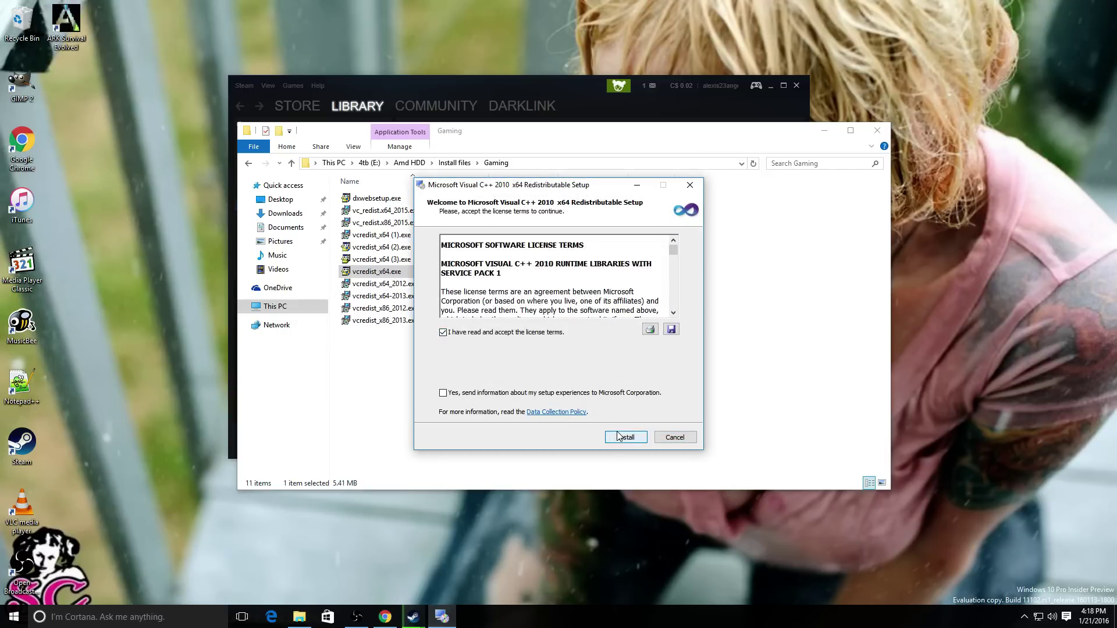
pyautogui.click(619, 437)
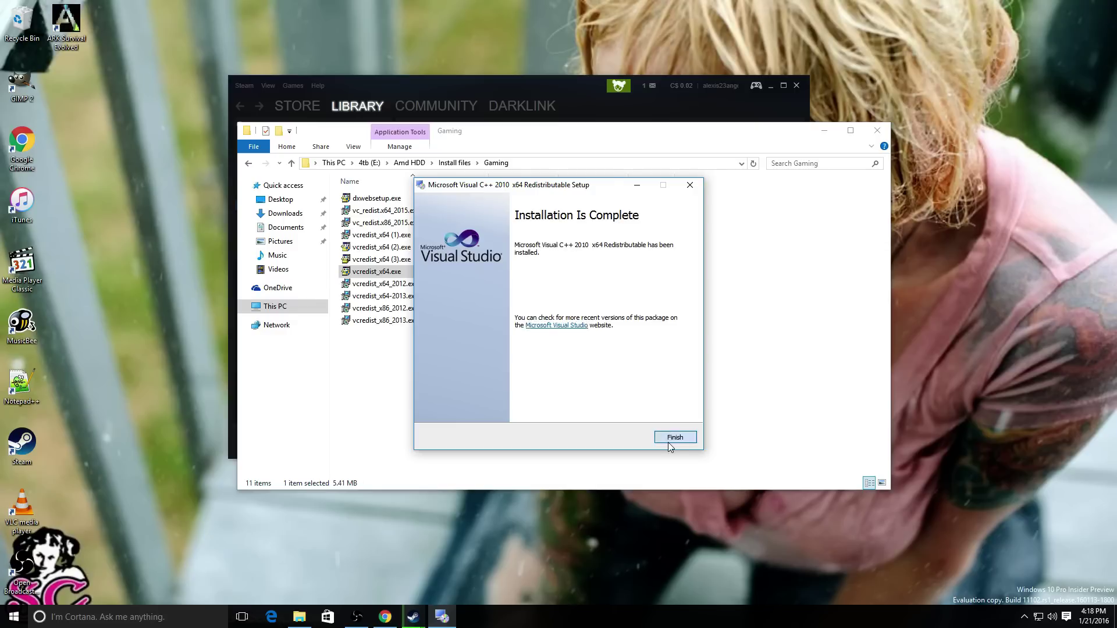
pyautogui.click(667, 441)
# - Install the Visual C++ 2008 redistributable from vcredist_x64 (3).exe
pyautogui.doubleClick(381, 259)
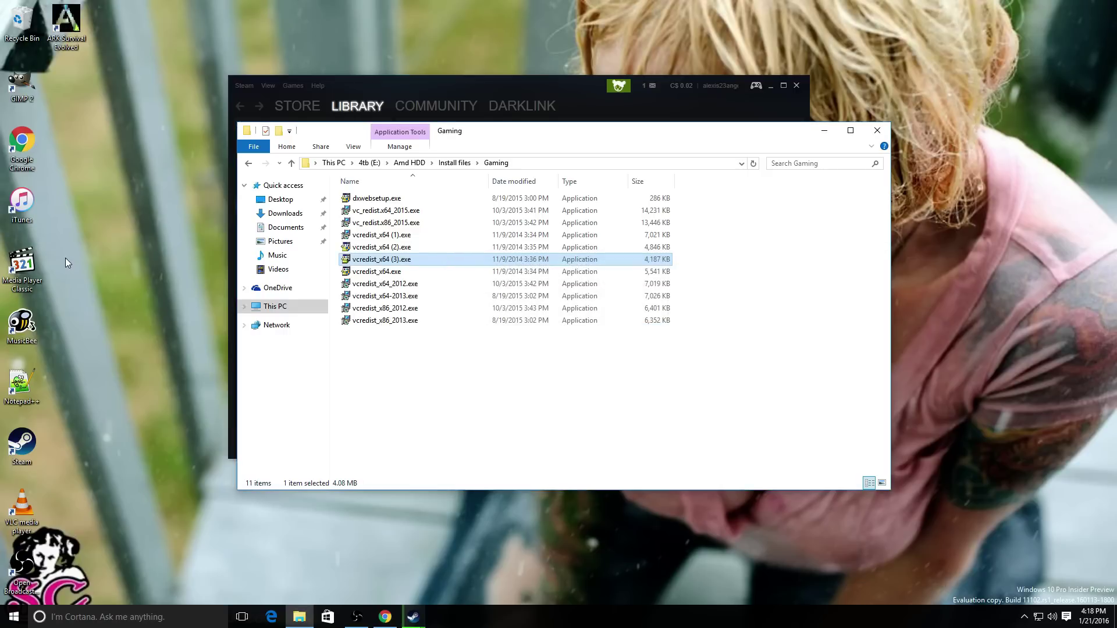
pyautogui.moveTo(131, 560); pyautogui.dragTo(125, 75)
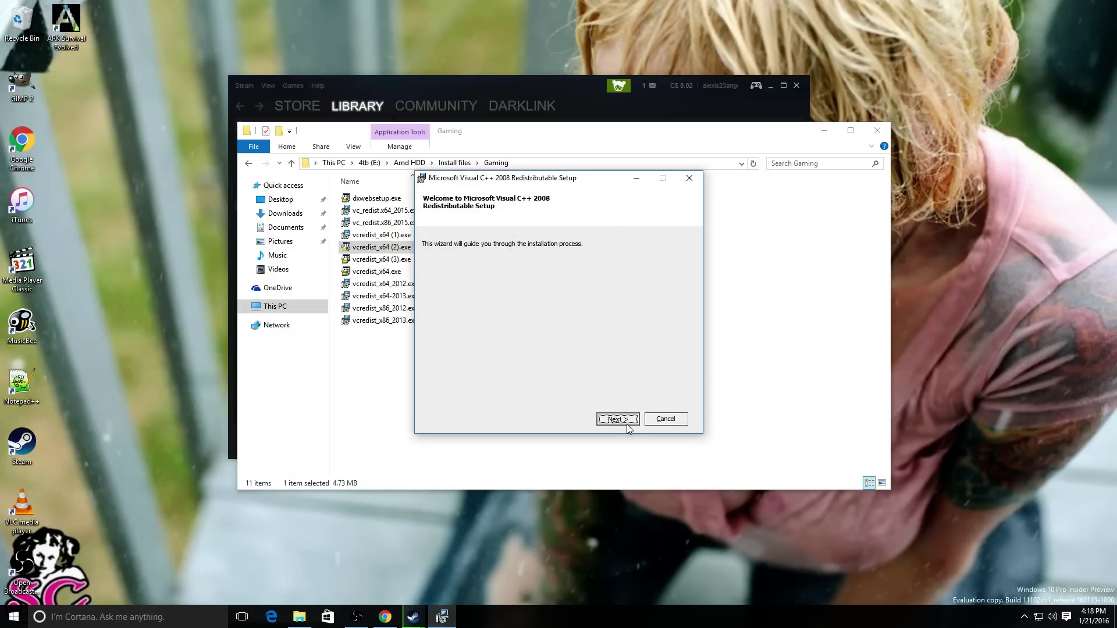
pyautogui.click(627, 424)
pyautogui.click(493, 398)
pyautogui.click(610, 424)
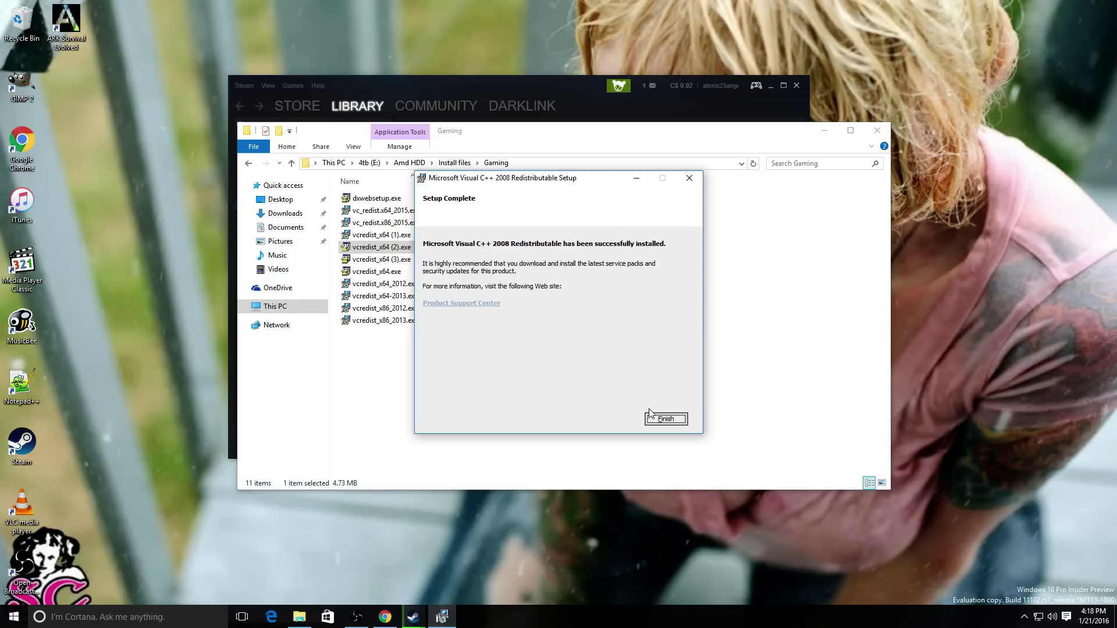
pyautogui.click(662, 416)
# - Install the Visual C++ 2013 x64 and 2015 x86 redistributables
pyautogui.doubleClick(368, 235)
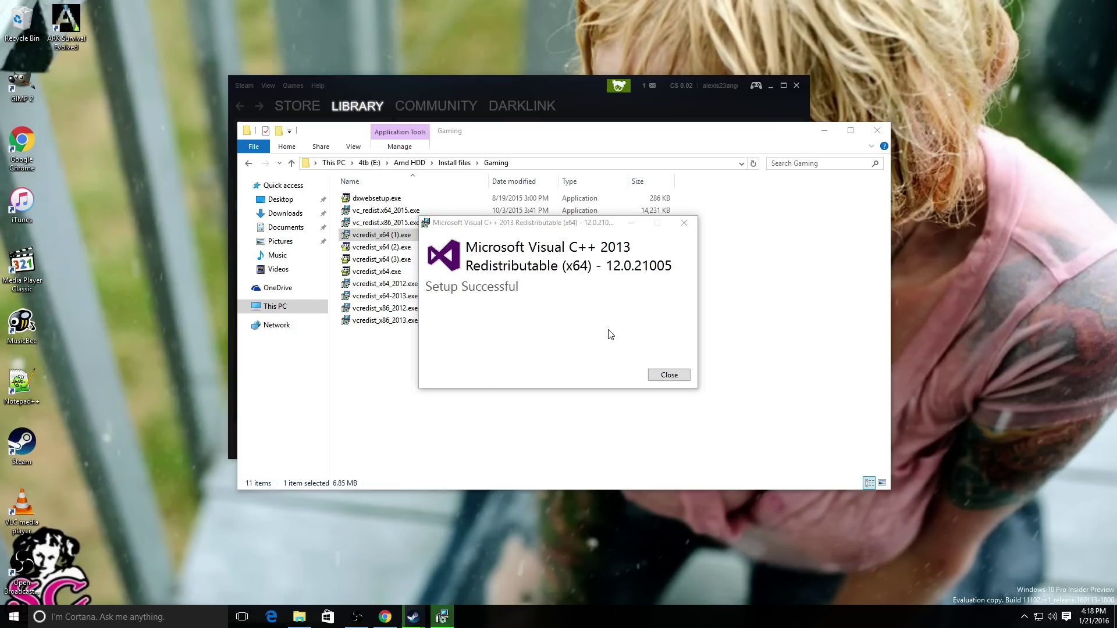
pyautogui.click(668, 375)
pyautogui.doubleClick(384, 223)
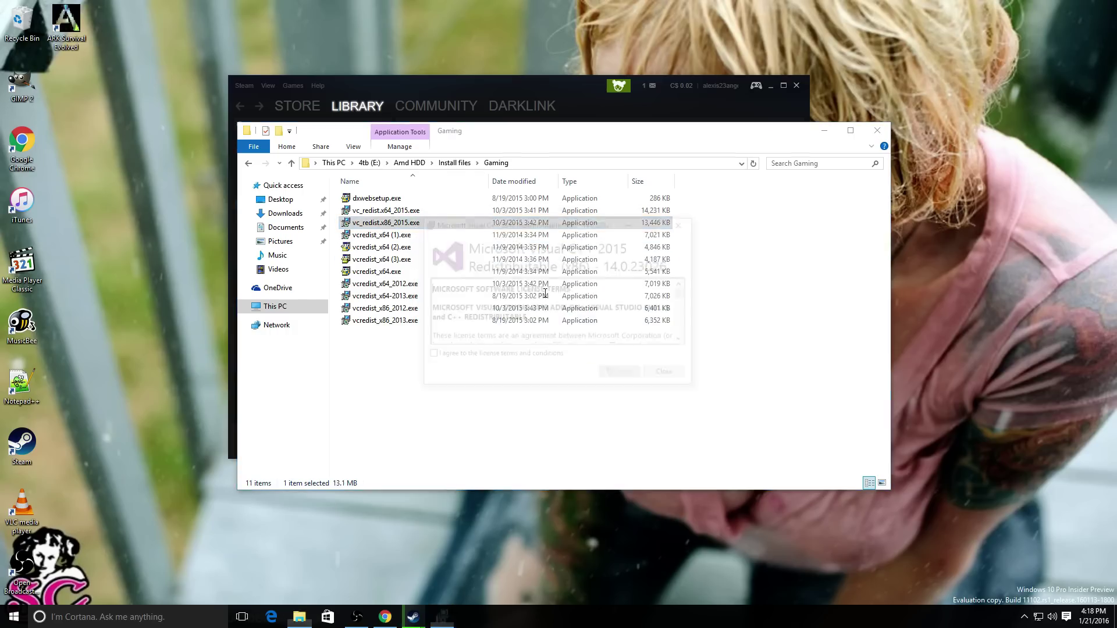
pyautogui.click(476, 356)
pyautogui.click(620, 376)
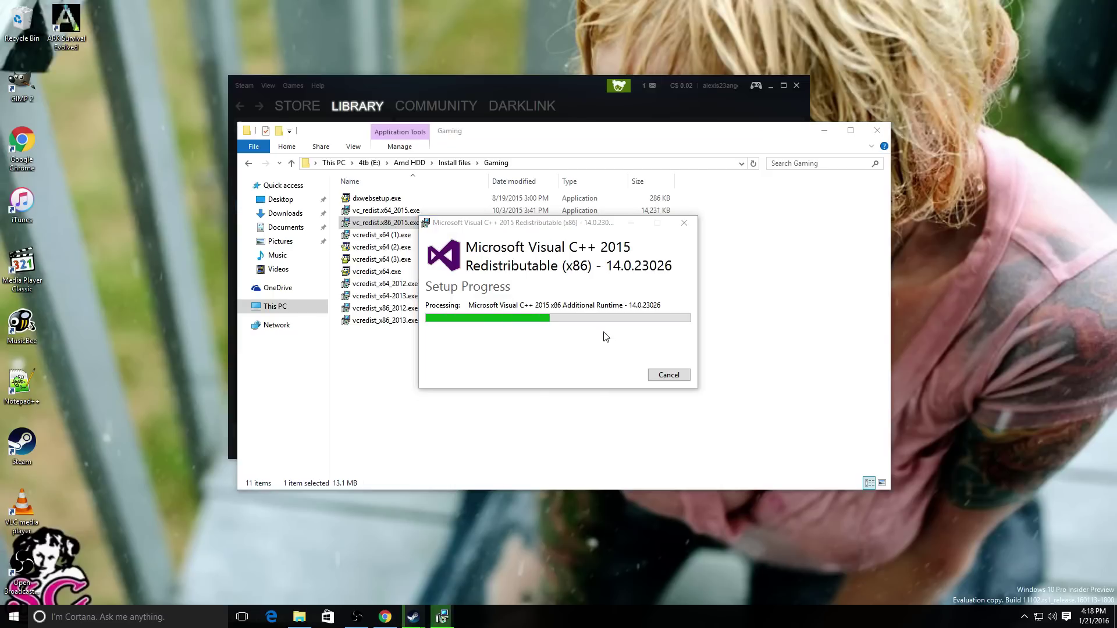
pyautogui.click(669, 375)
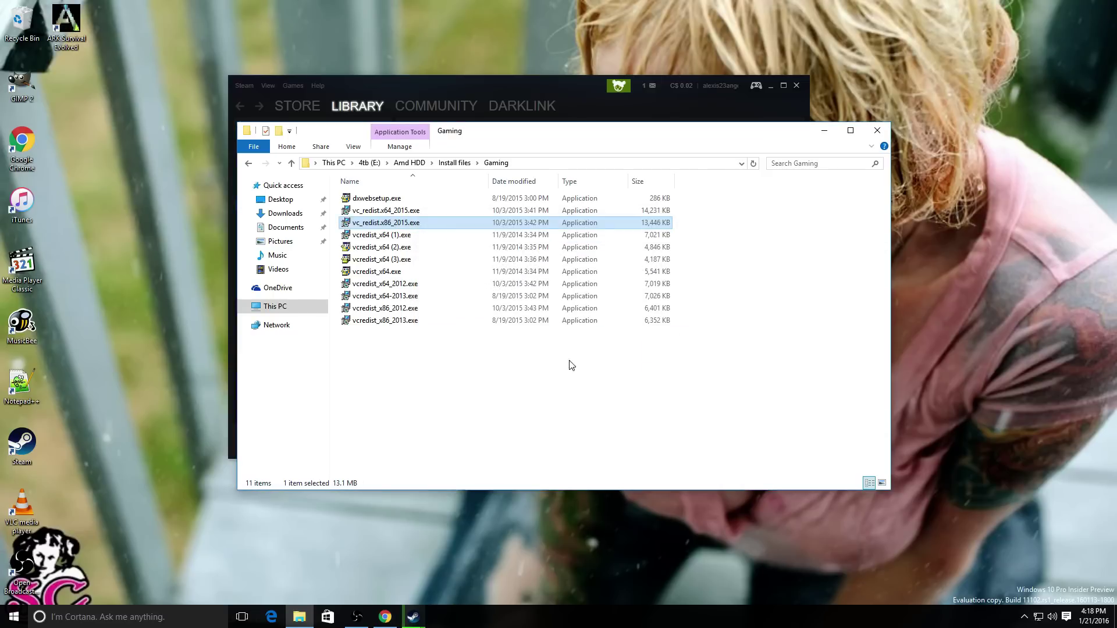
# - Install the Visual C++ 2015 x64 redistributable and close the Gaming folder window
pyautogui.doubleClick(387, 211)
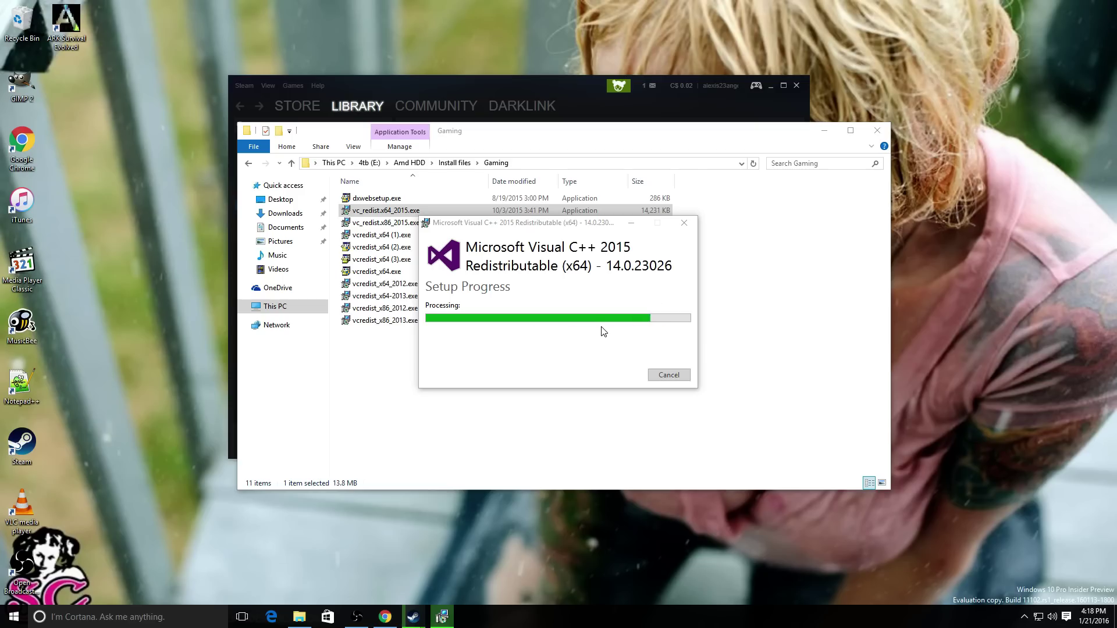
pyautogui.click(668, 373)
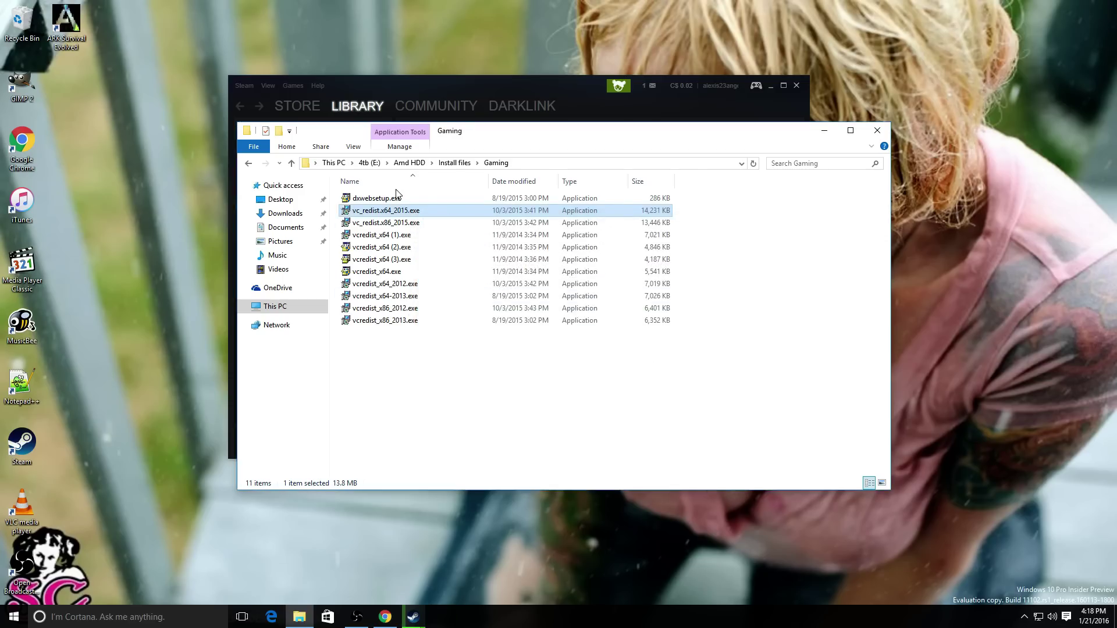
pyautogui.click(375, 198)
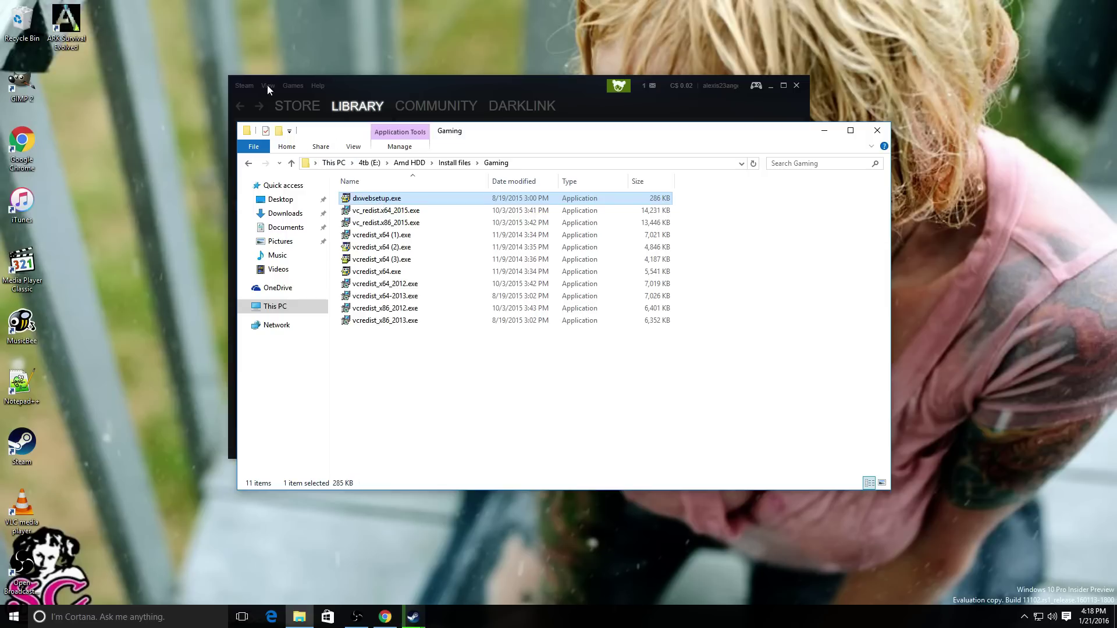
pyautogui.click(876, 131)
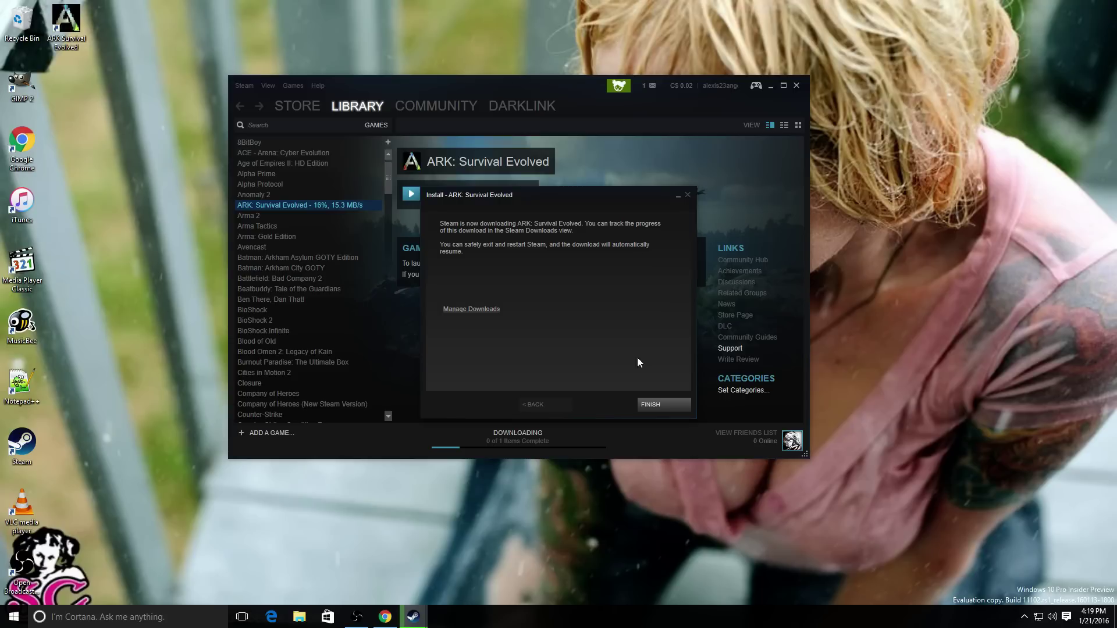
# - Dismiss Steam's ARK install dialog, check the download progress, and minimize Steam
pyautogui.click(653, 404)
pyautogui.click(492, 437)
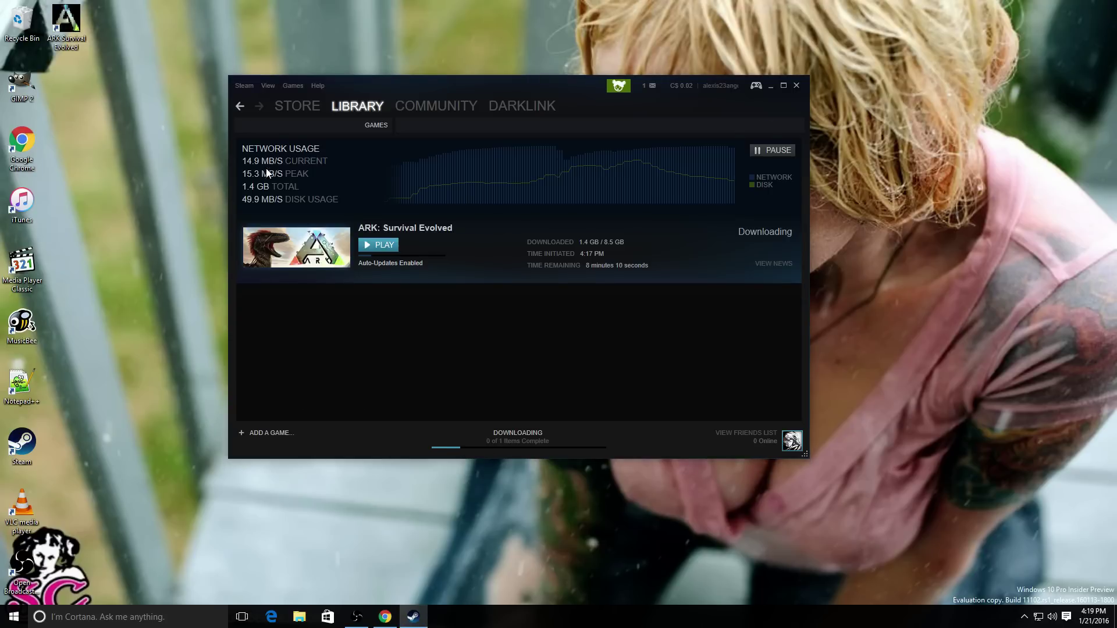
pyautogui.click(770, 86)
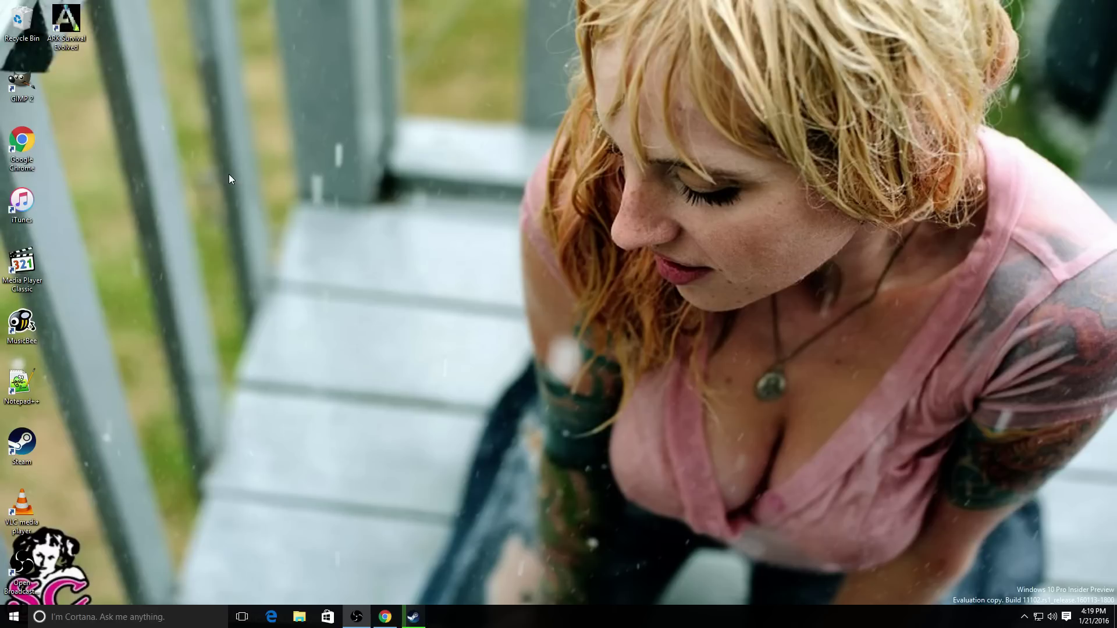
# - Launch iTunes from its desktop shortcut and accept its software licence agreement
pyautogui.rightClick(24, 317)
pyautogui.rightClick(14, 209)
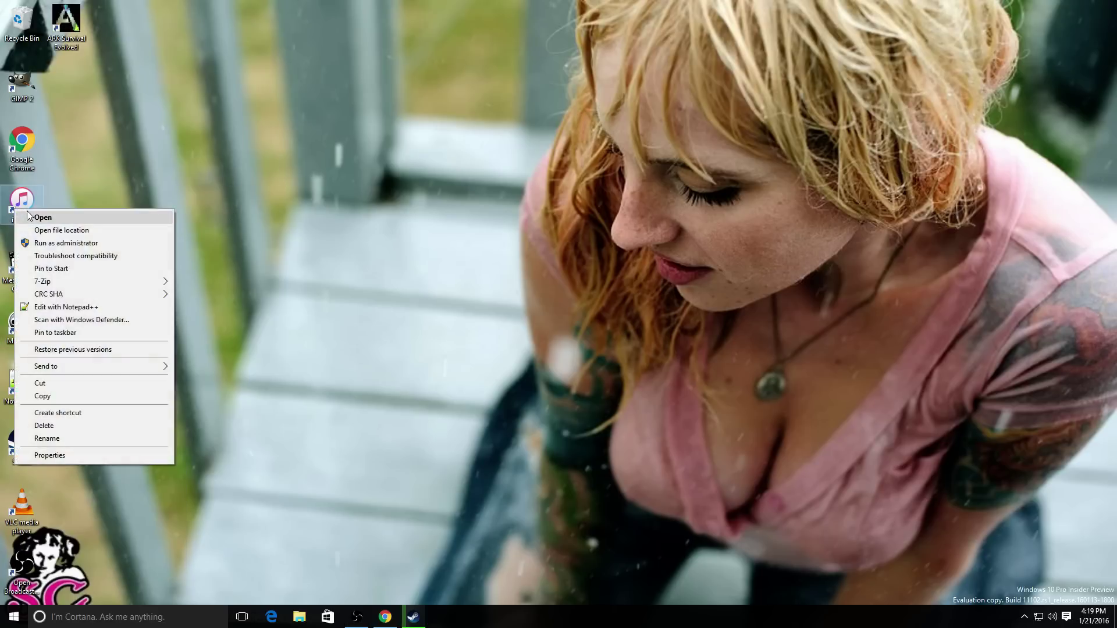
pyautogui.click(41, 216)
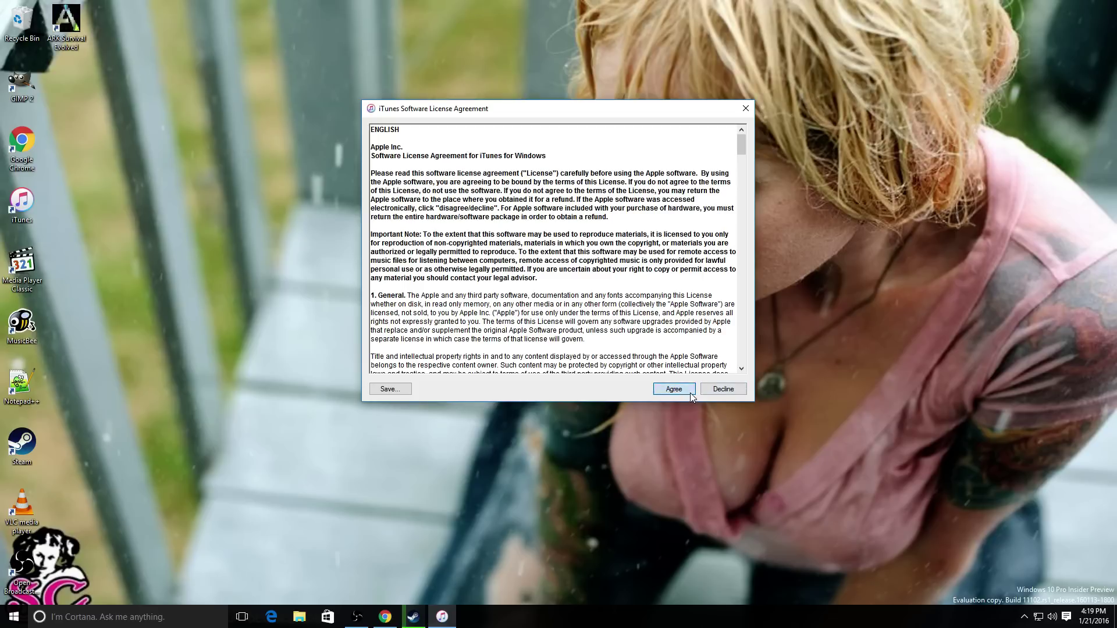
pyautogui.click(690, 390)
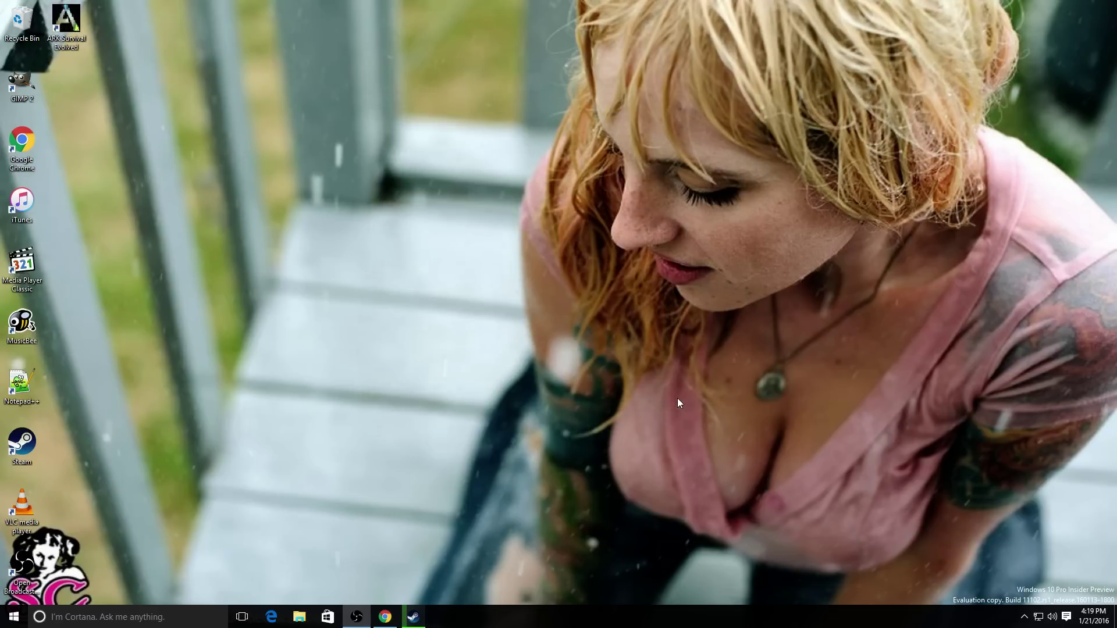
pyautogui.rightClick(505, 262)
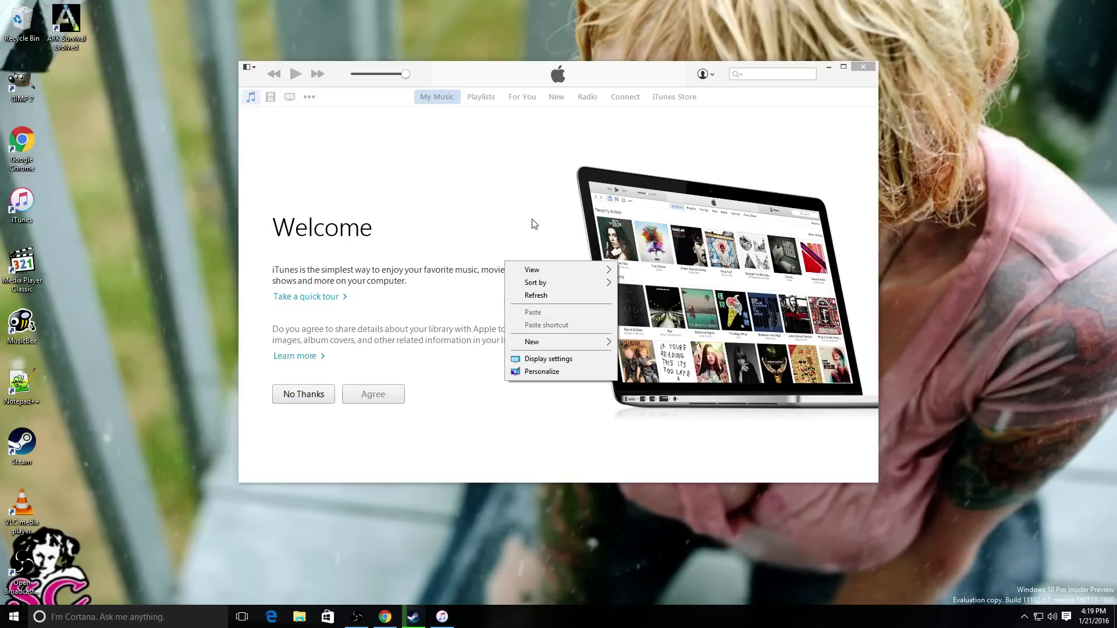
# - Agree to share library details, move the Store sign-in aside, and acknowledge the authorization notice in My Music
pyautogui.click(515, 256)
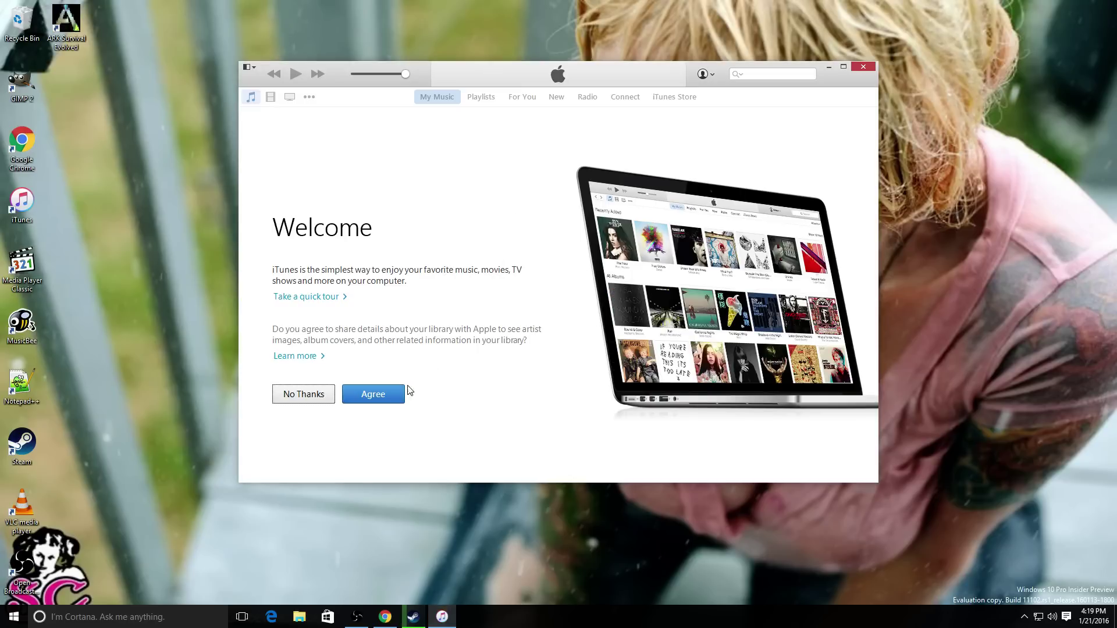
pyautogui.click(394, 394)
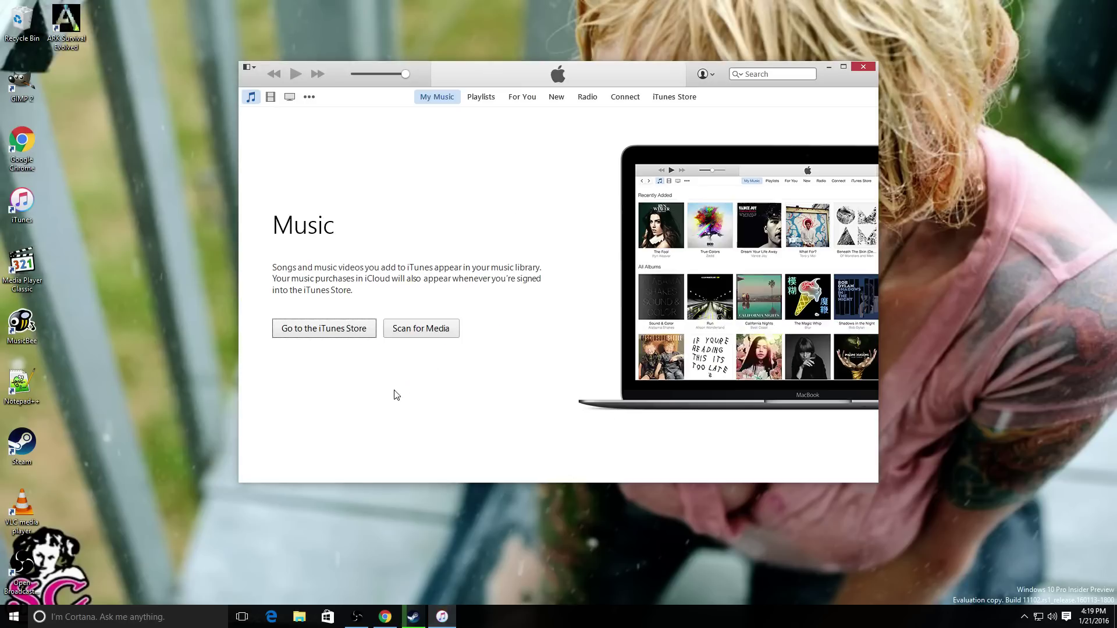
pyautogui.click(703, 75)
pyautogui.moveTo(547, 173); pyautogui.dragTo(0, 134)
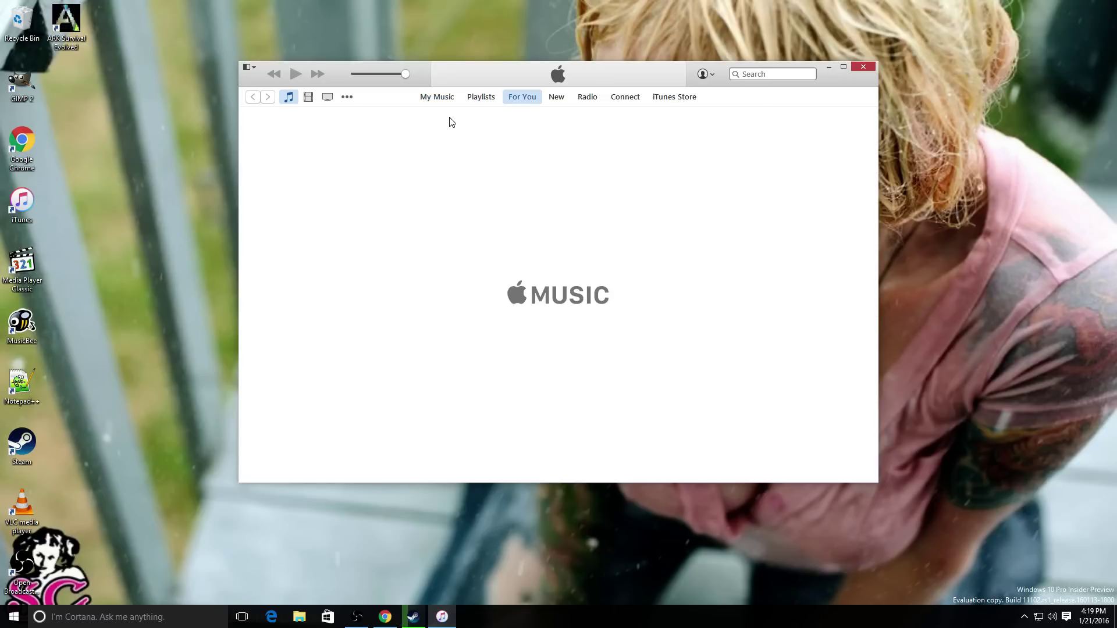
pyautogui.click(442, 100)
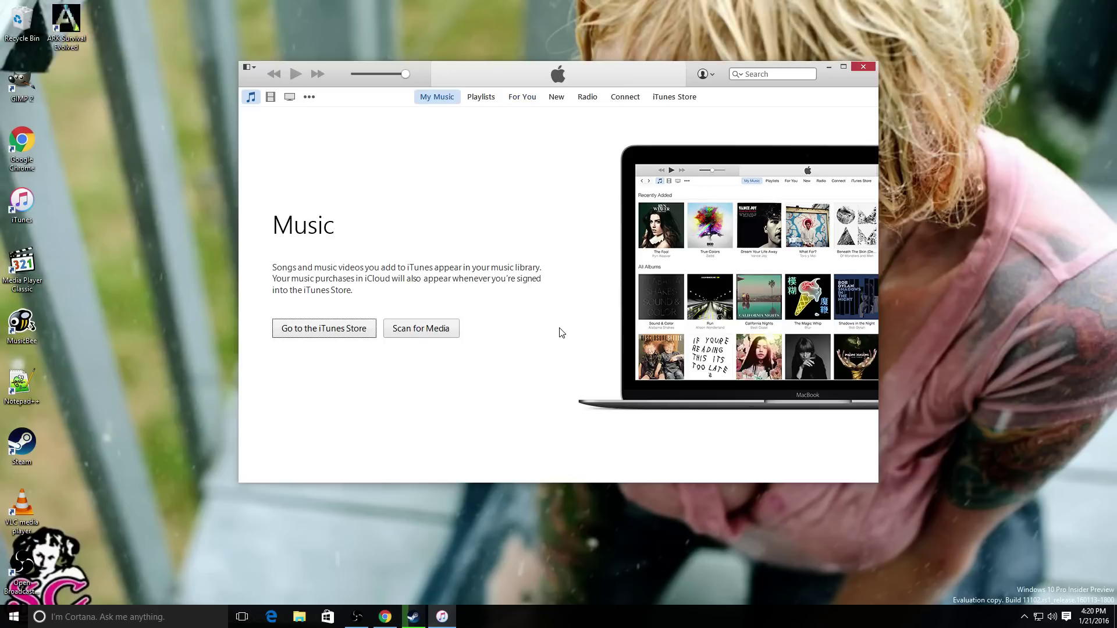
pyautogui.click(640, 244)
# - Glance at the account menu, Playlists and Radio sections, then minimize iTunes
pyautogui.click(710, 76)
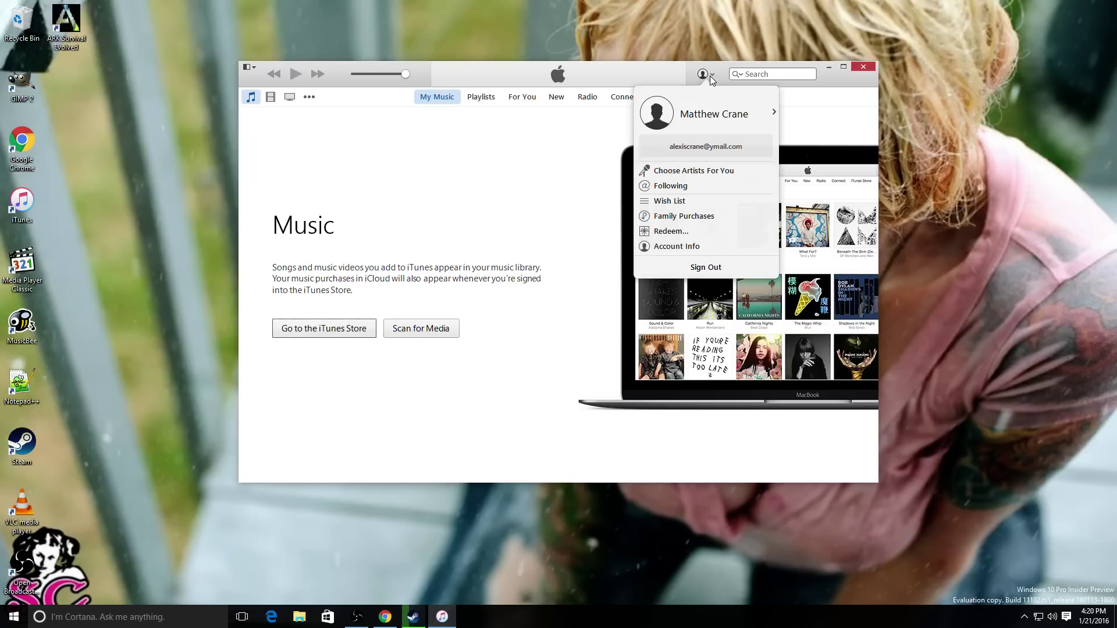
pyautogui.click(710, 76)
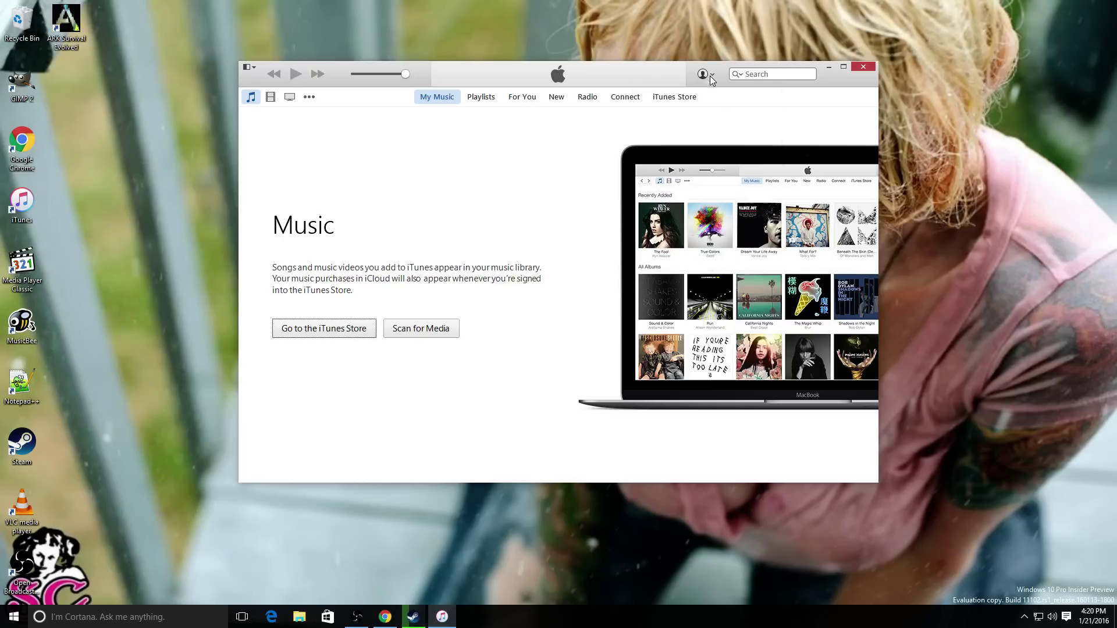
pyautogui.click(479, 98)
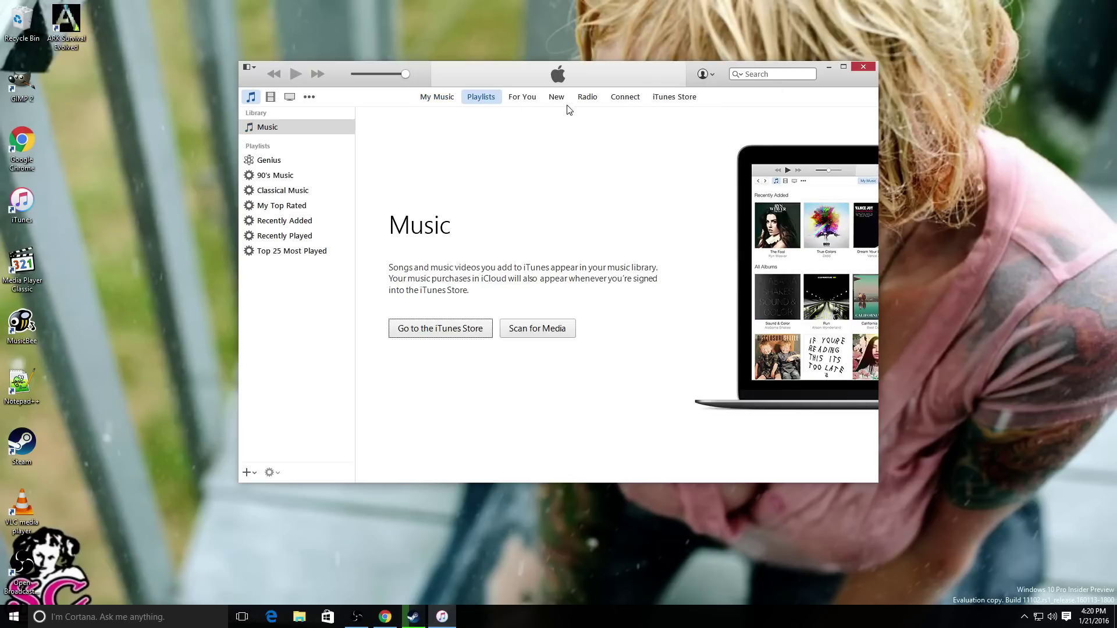
pyautogui.click(597, 98)
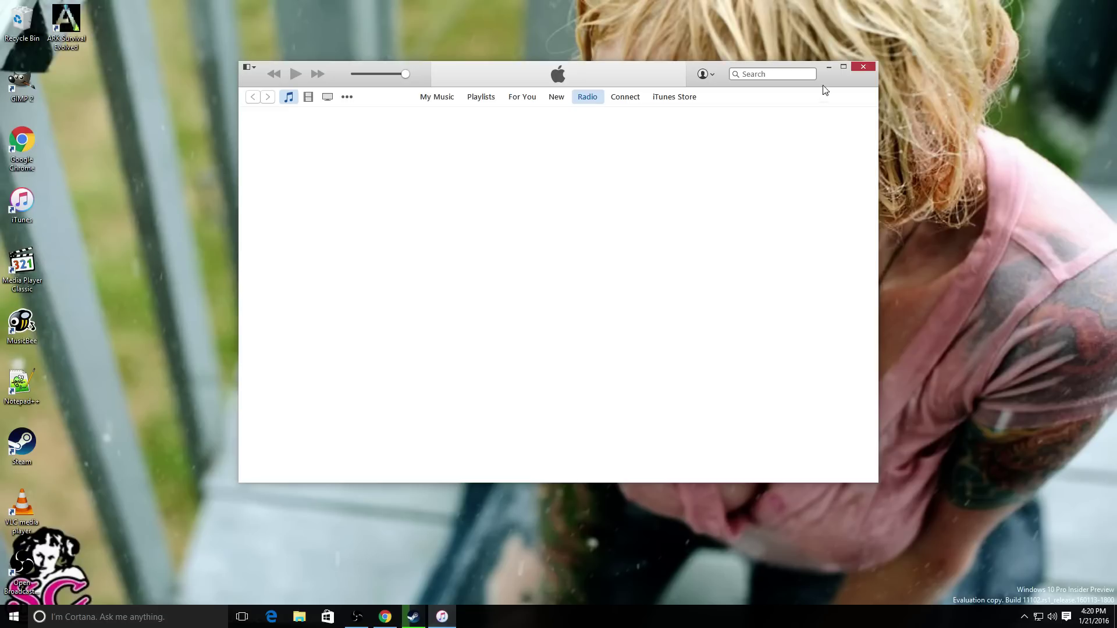
pyautogui.click(829, 67)
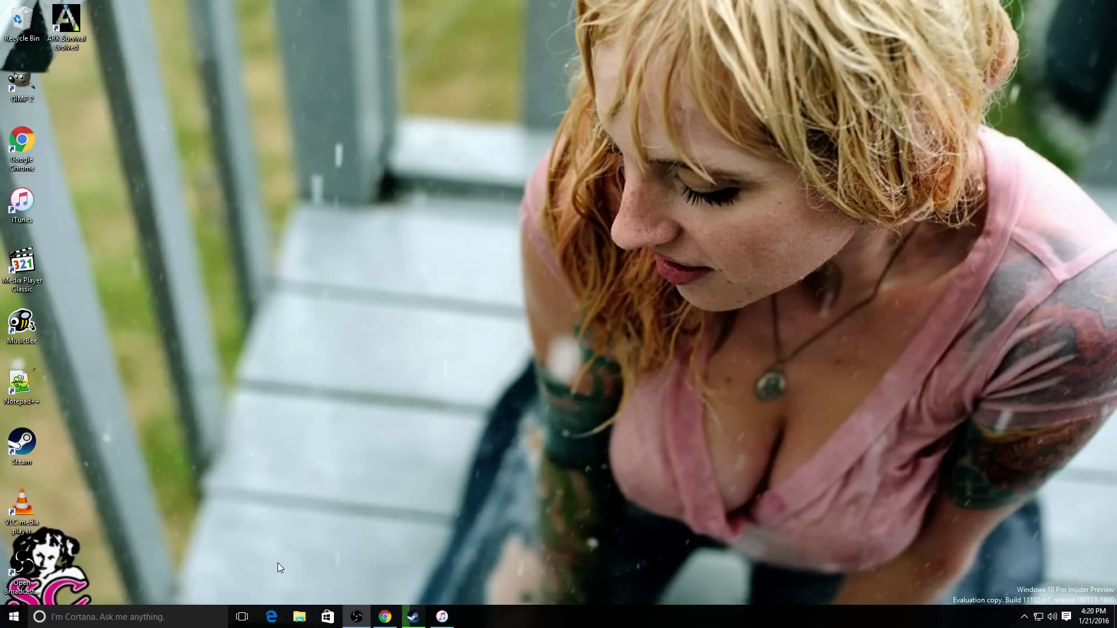
# - Run MSIAfterburnerSetup420.exe from the MSIAfterburnerSetup folder in Downloads
pyautogui.click(299, 616)
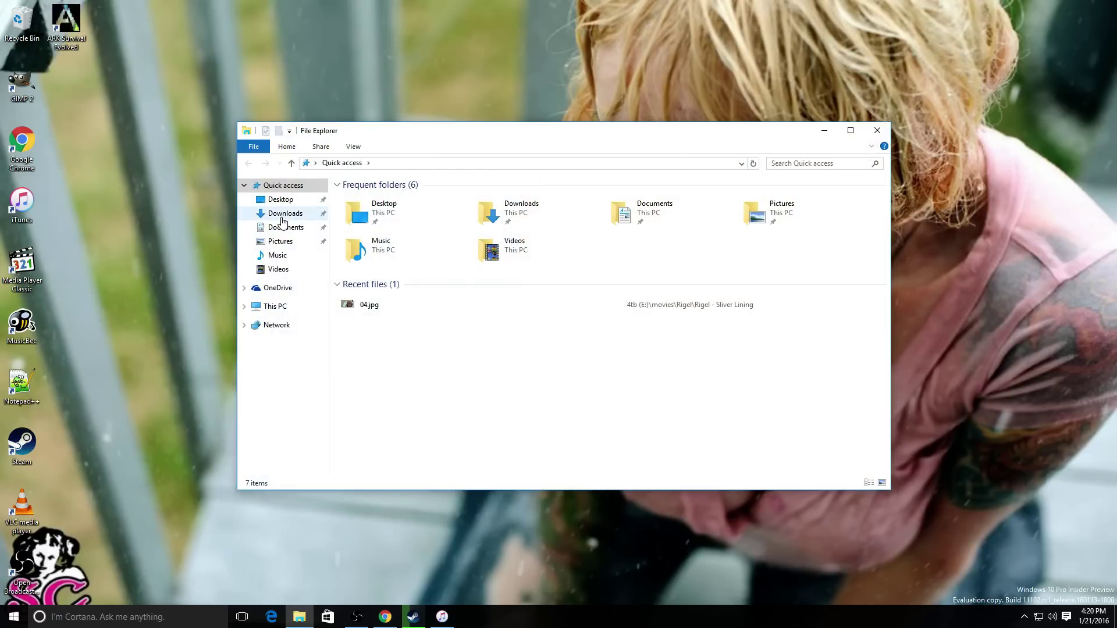
pyautogui.click(282, 215)
pyautogui.scroll(-5, 378, 349)
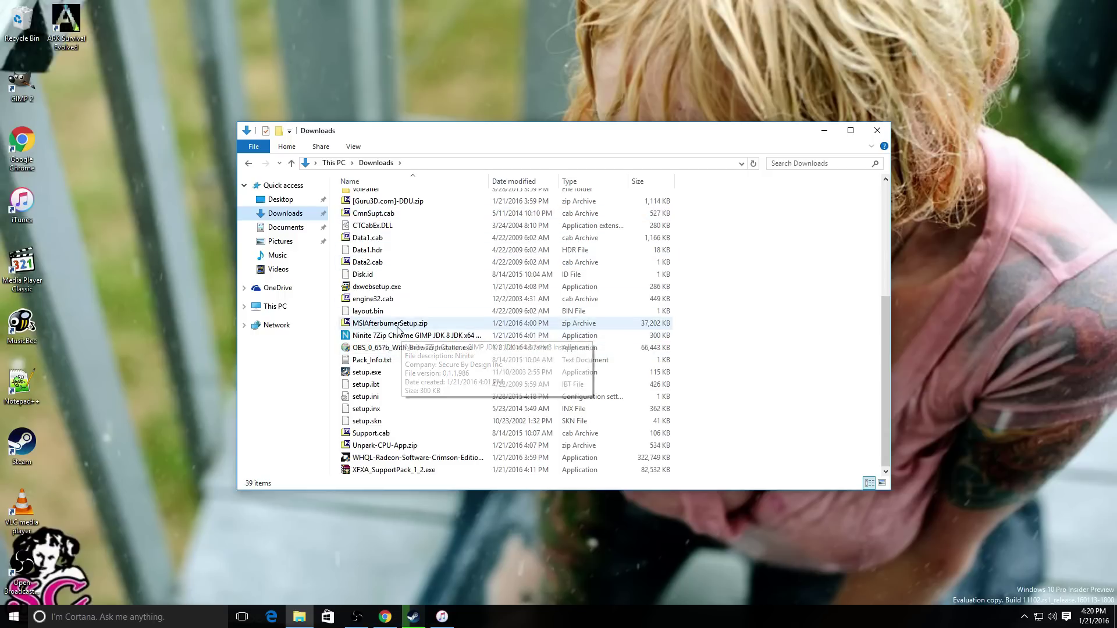
pyautogui.scroll(5, 391, 337)
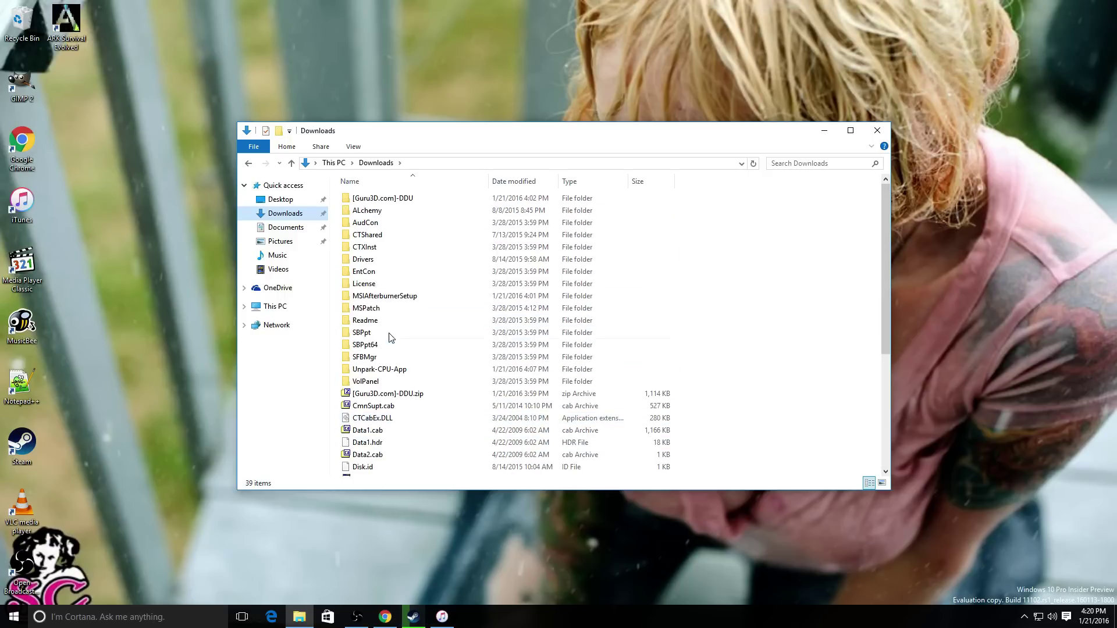
pyautogui.doubleClick(384, 295)
pyautogui.doubleClick(384, 199)
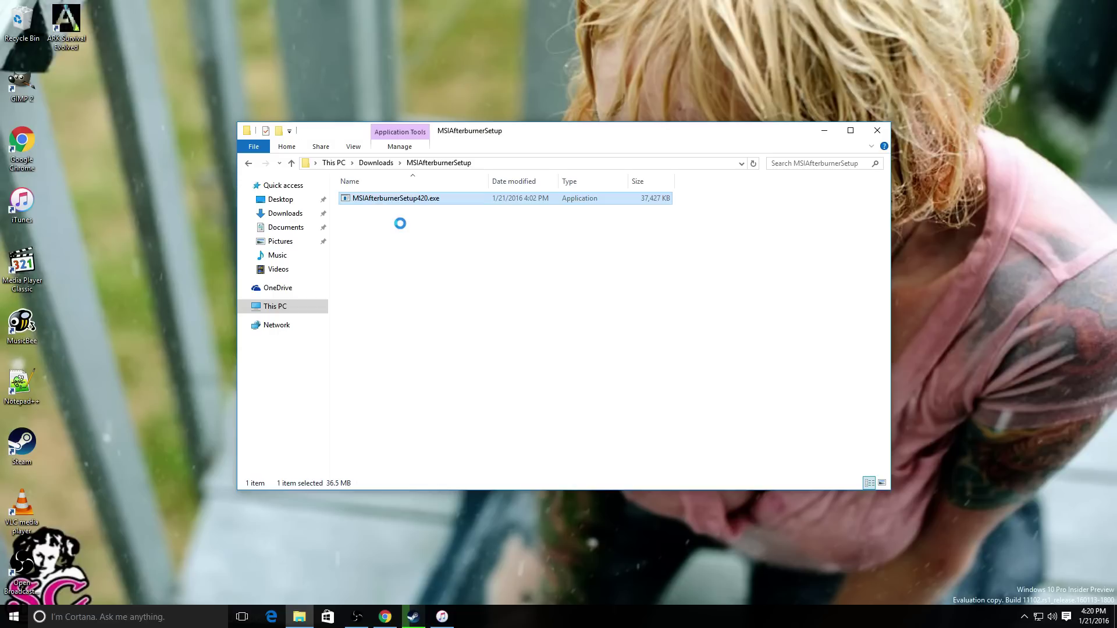
pyautogui.rightClick(374, 198)
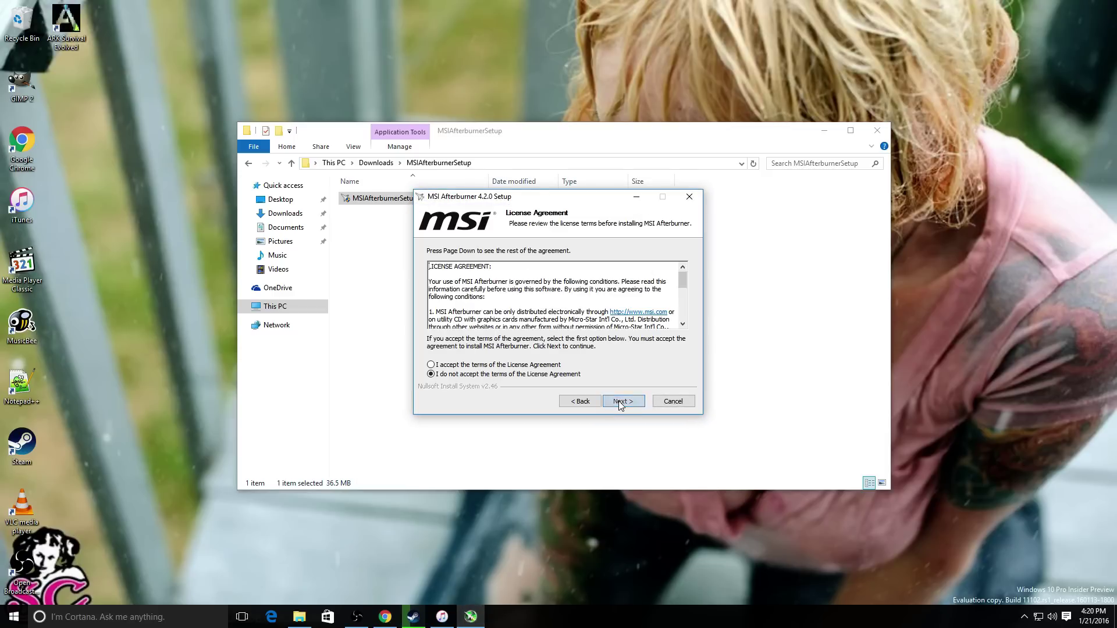
# - Accept the licence, leave out RivaTuner Statistics Server, and install MSI Afterburner
pyautogui.click(504, 366)
pyautogui.click(619, 402)
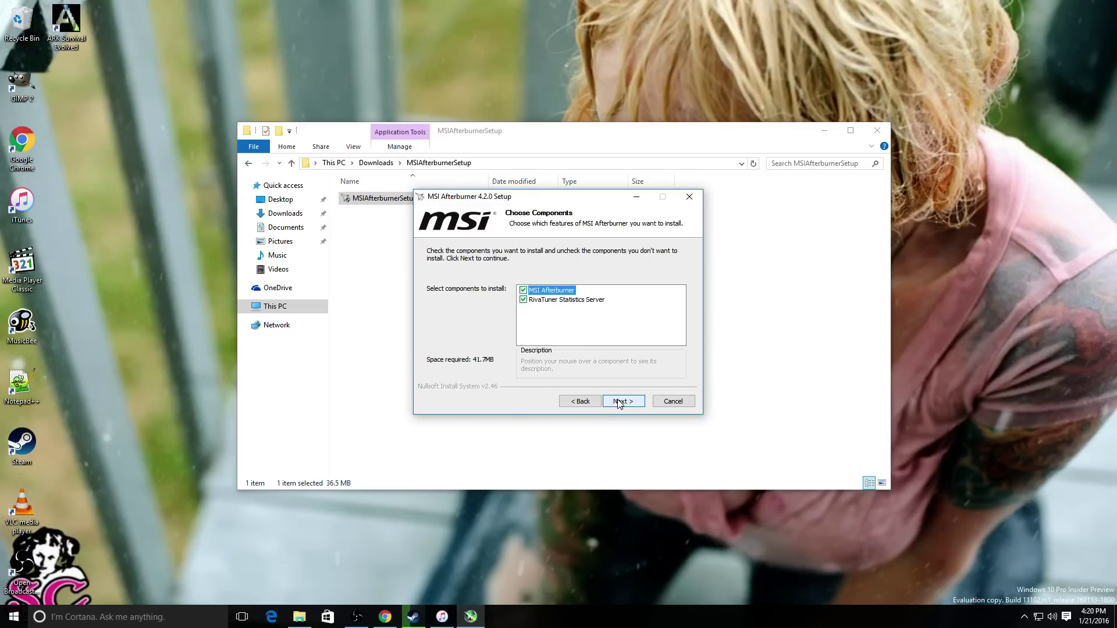
pyautogui.click(618, 403)
pyautogui.click(580, 402)
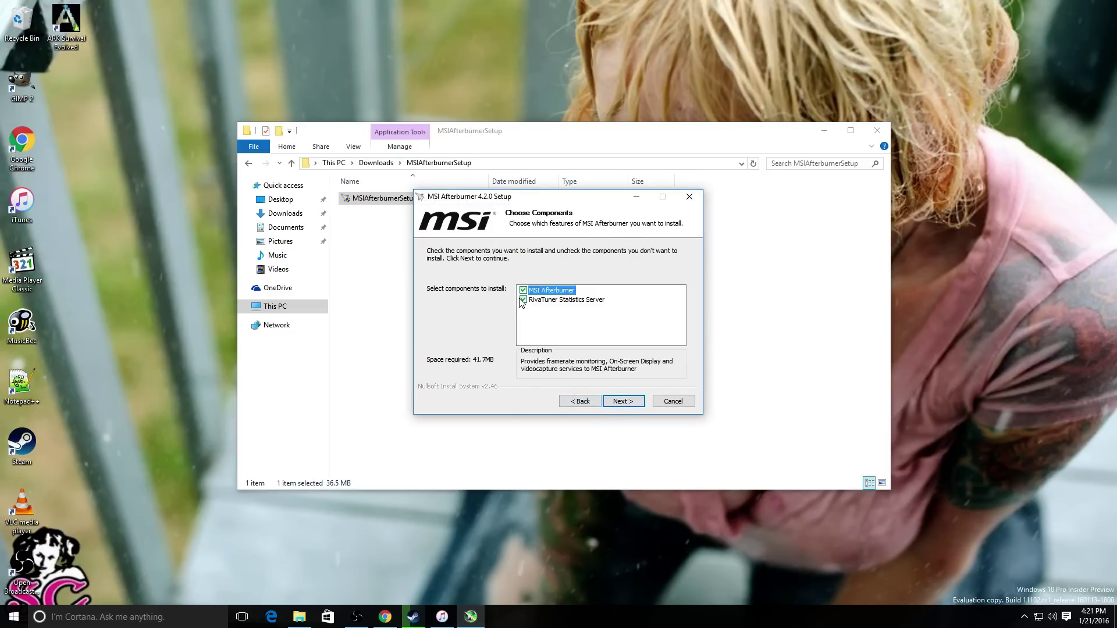
pyautogui.click(523, 300)
pyautogui.click(618, 401)
pyautogui.click(616, 402)
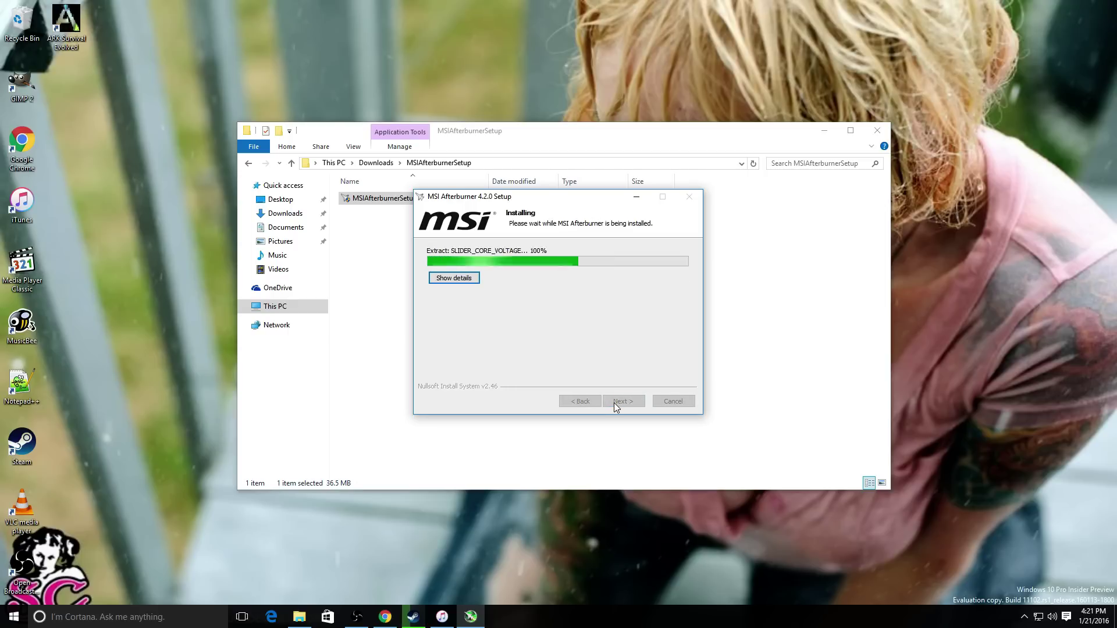
# - Close the Downloads window and finish setup with Run MSI Afterburner checked
pyautogui.click(878, 130)
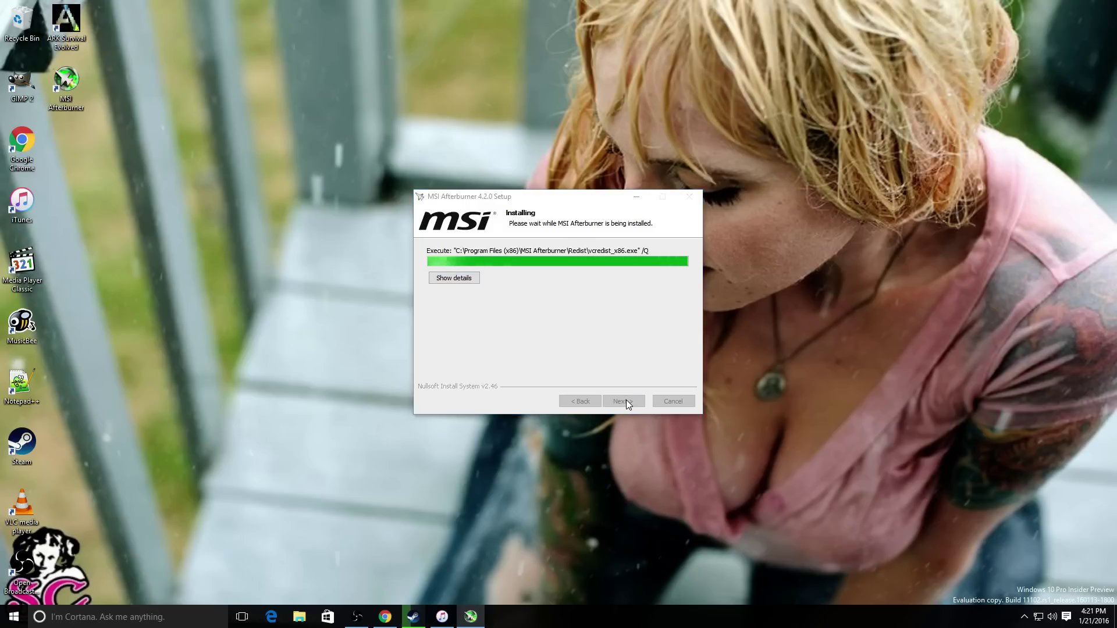
pyautogui.rightClick(489, 96)
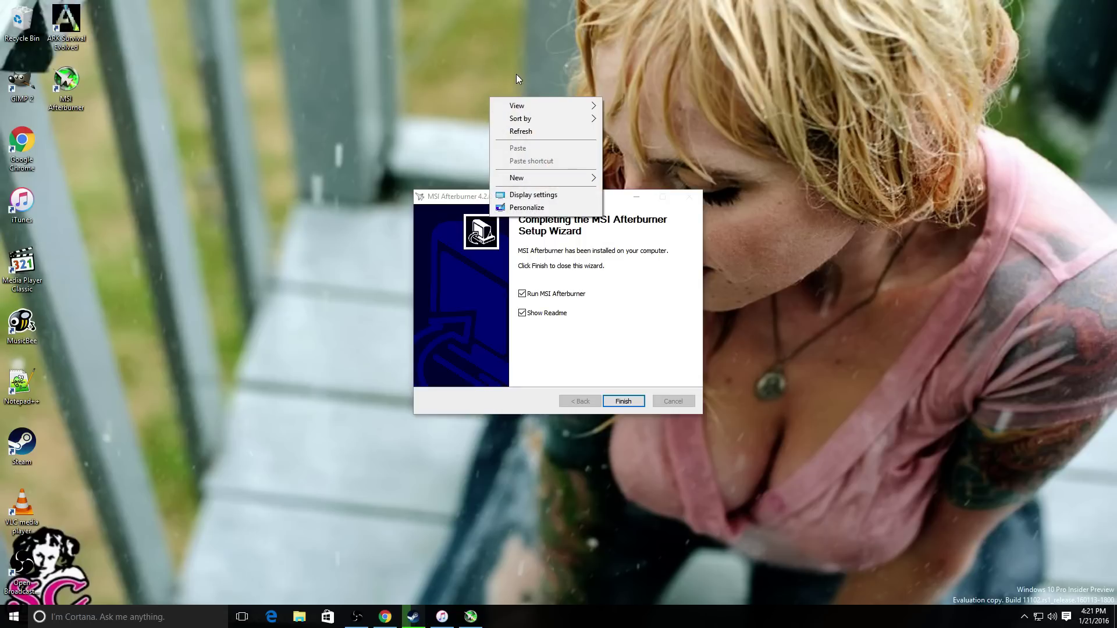
pyautogui.click(397, 104)
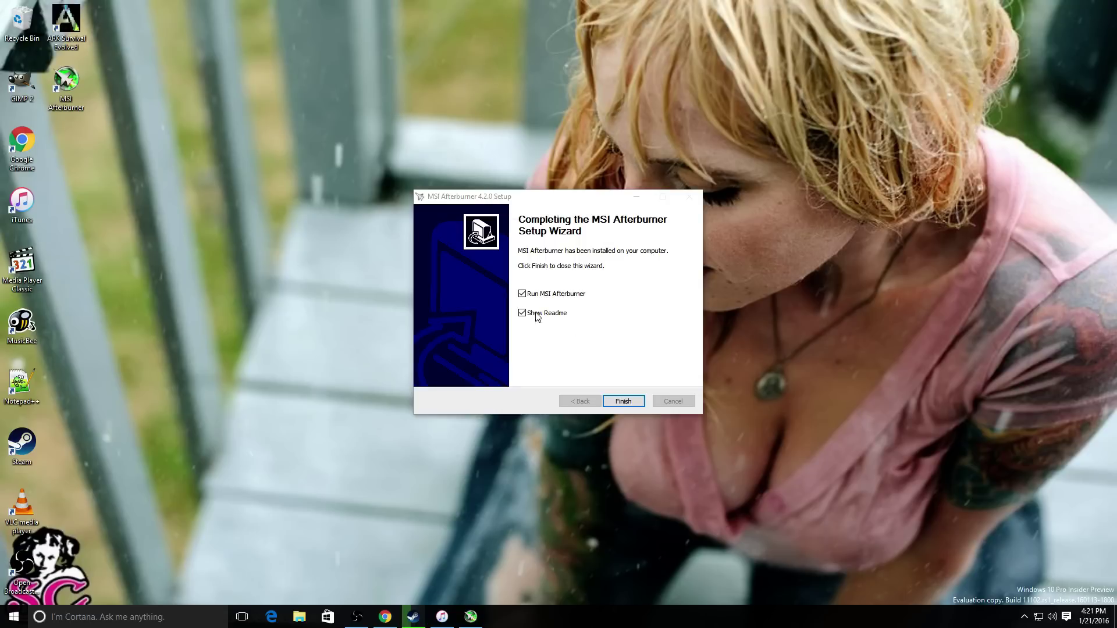
pyautogui.click(626, 400)
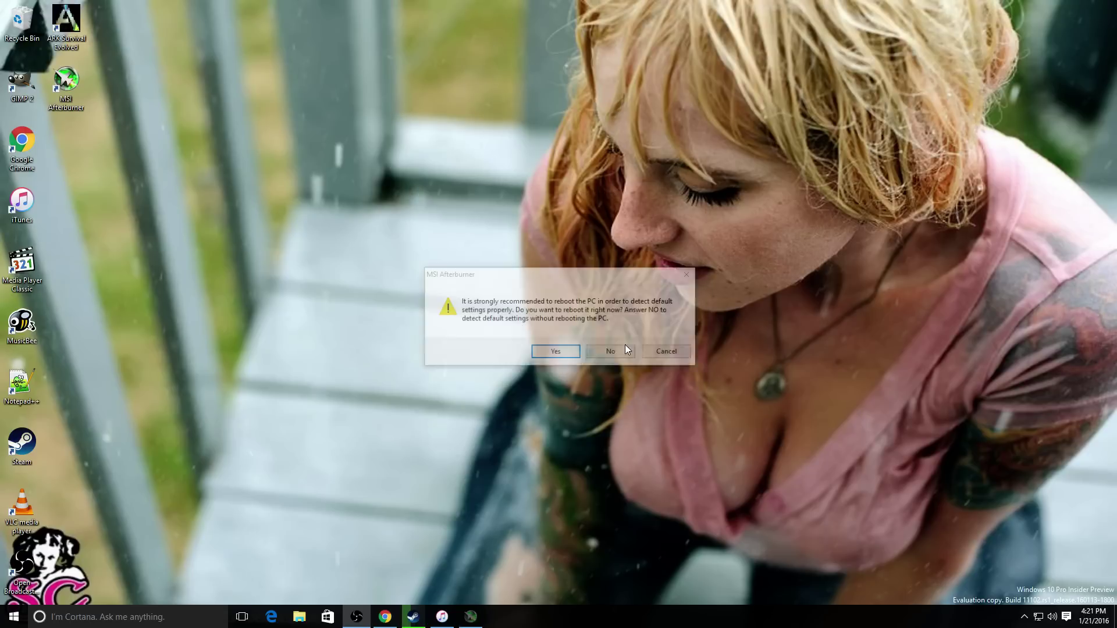
# - Decline the reboot prompt and reposition the Afterburner window toward the upper left
pyautogui.click(601, 349)
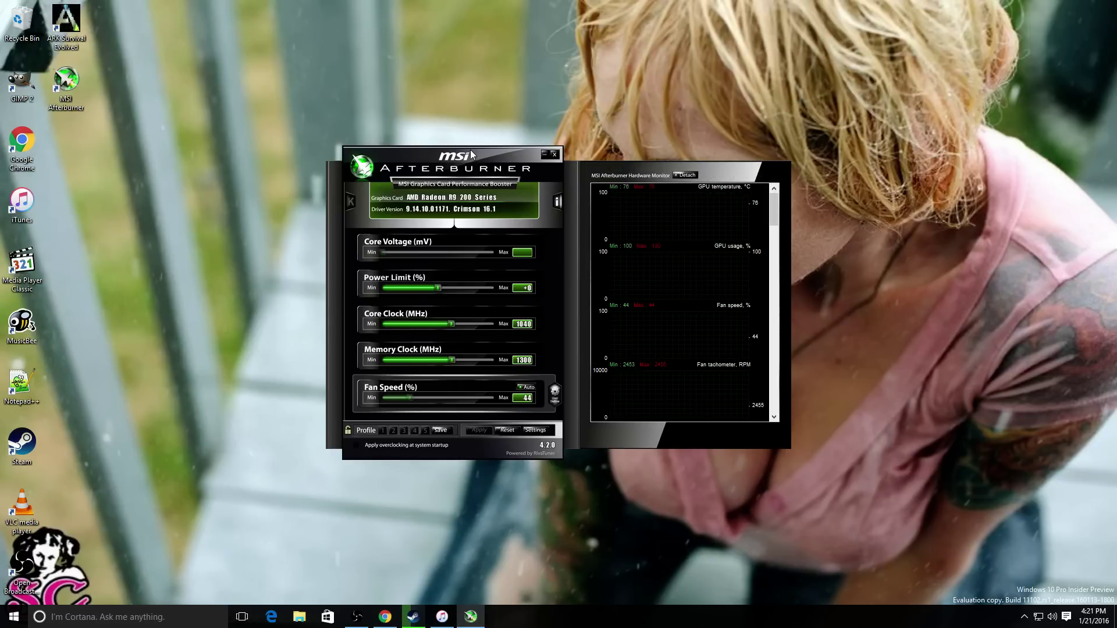
pyautogui.moveTo(472, 152); pyautogui.dragTo(67, 123)
pyautogui.click(153, 119)
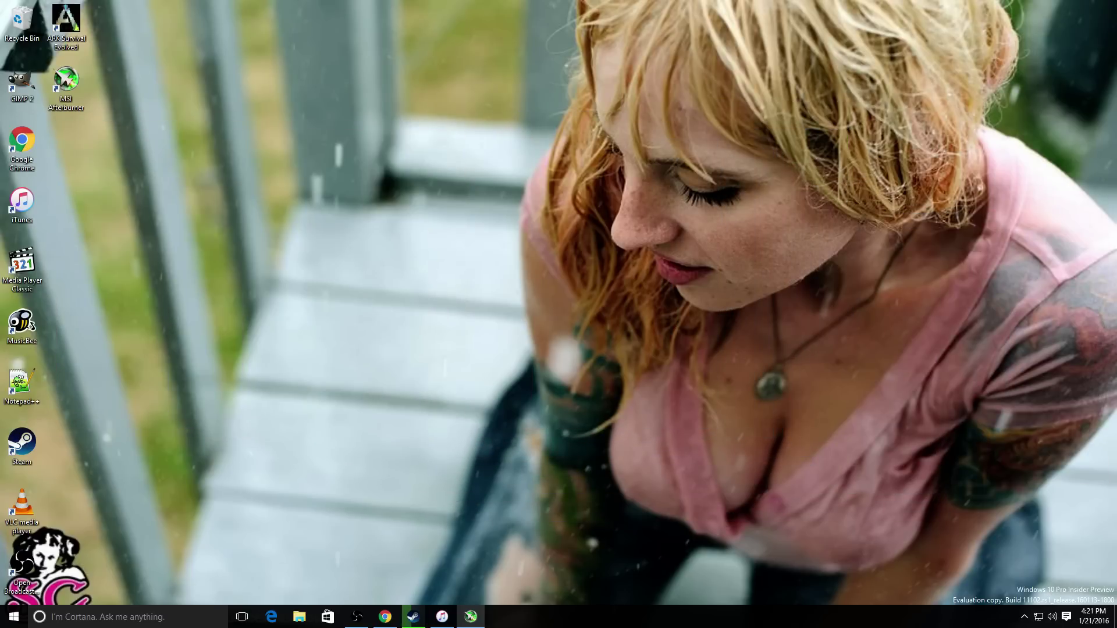
pyautogui.click(470, 617)
pyautogui.moveTo(911, 140); pyautogui.dragTo(491, 75)
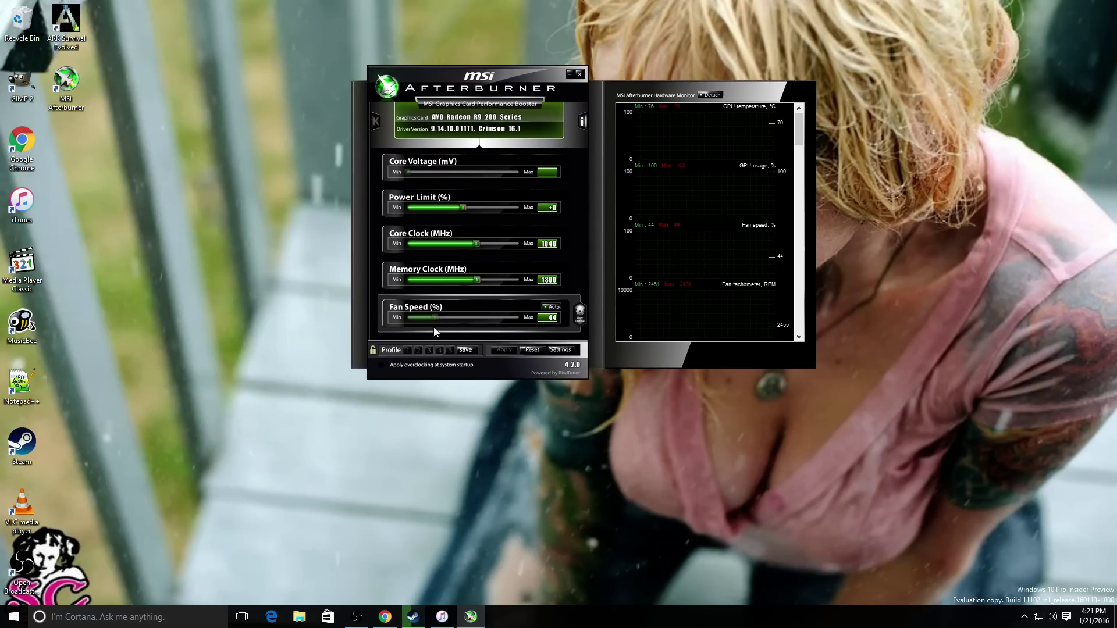
# - Choose the MSI Gaming Afterburner skin by Drerex Design as the interface skin
pyautogui.click(548, 349)
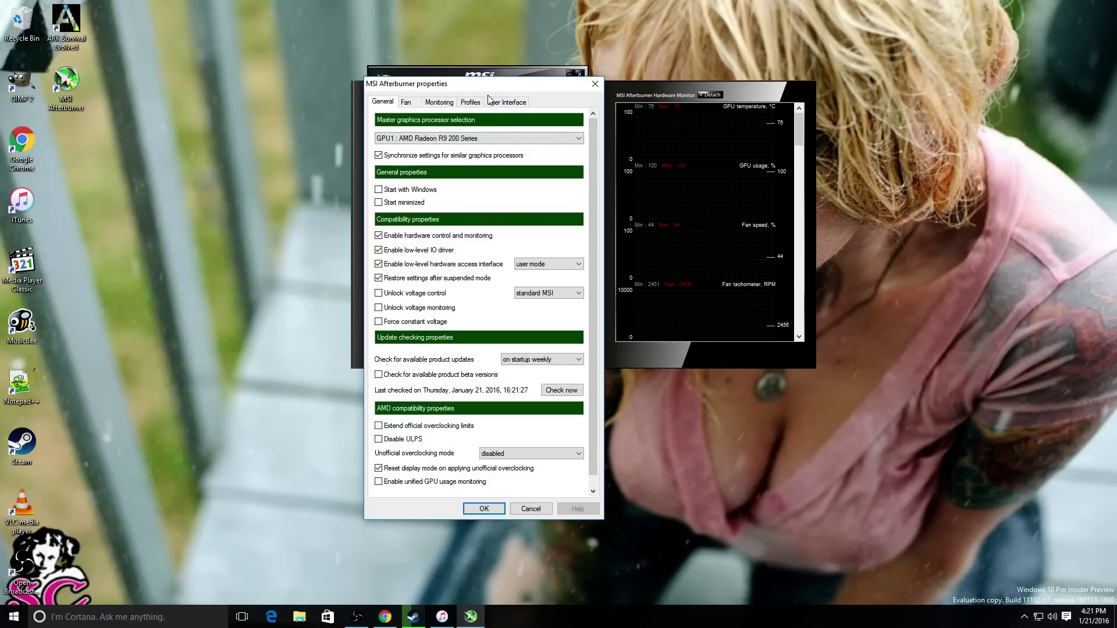
pyautogui.click(492, 102)
pyautogui.click(471, 275)
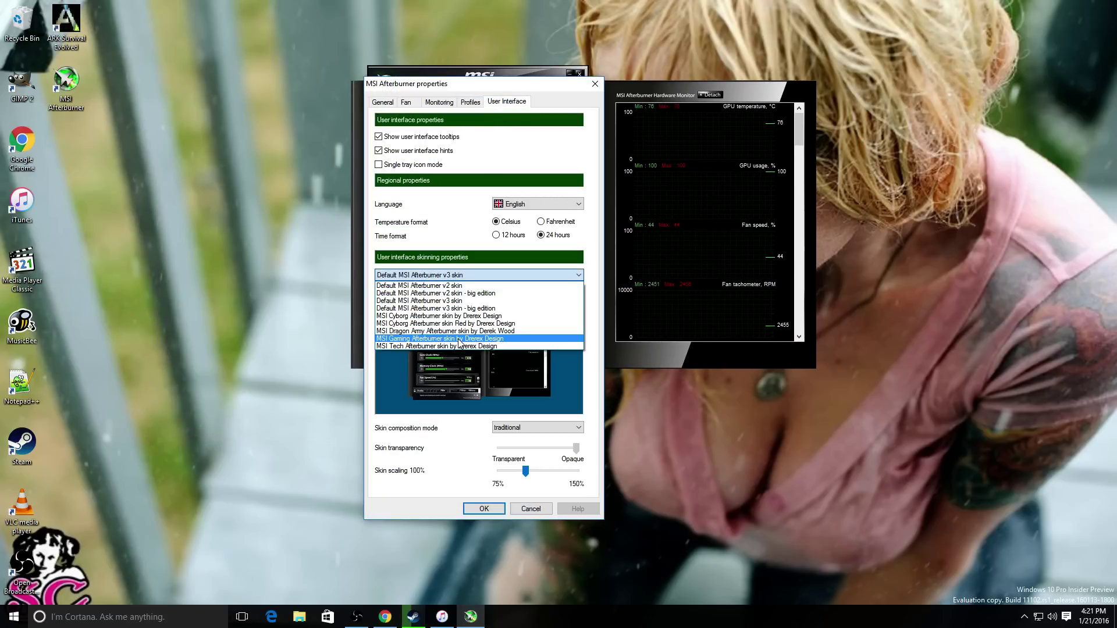
pyautogui.click(459, 339)
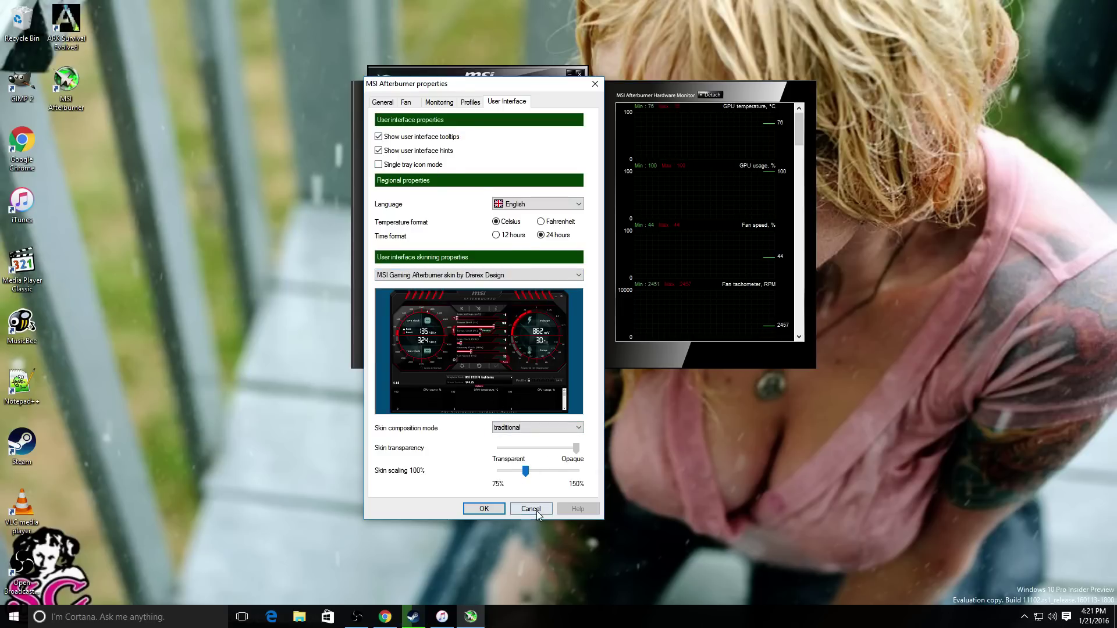
pyautogui.click(406, 102)
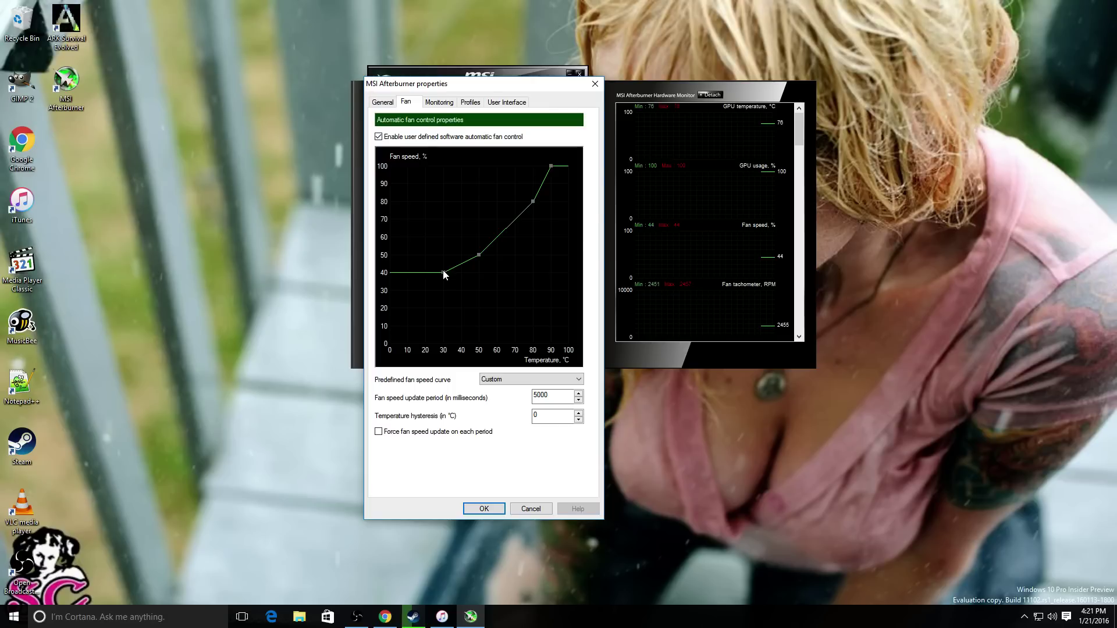
# - Reshape the fan curve to a 46% base, with points near 45 °C/50%, 54 °C/60%, 58 °C/62% and 79 °C/81%
pyautogui.moveTo(444, 275); pyautogui.dragTo(455, 277)
pyautogui.moveTo(454, 277); pyautogui.dragTo(481, 247)
pyautogui.moveTo(493, 242); pyautogui.dragTo(517, 214)
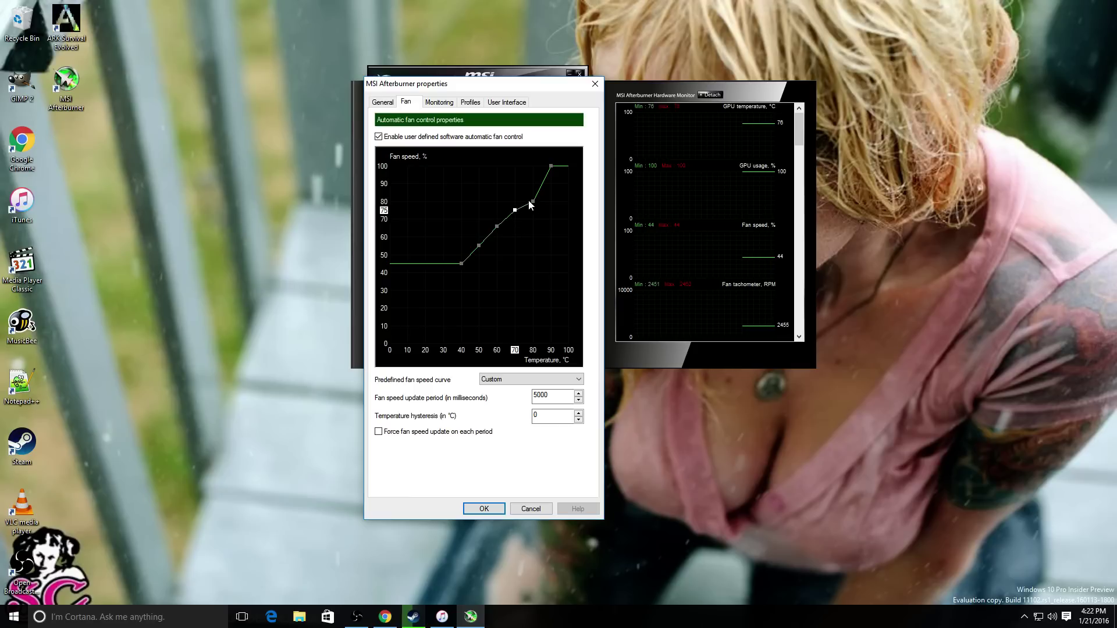
pyautogui.moveTo(532, 200); pyautogui.dragTo(521, 256)
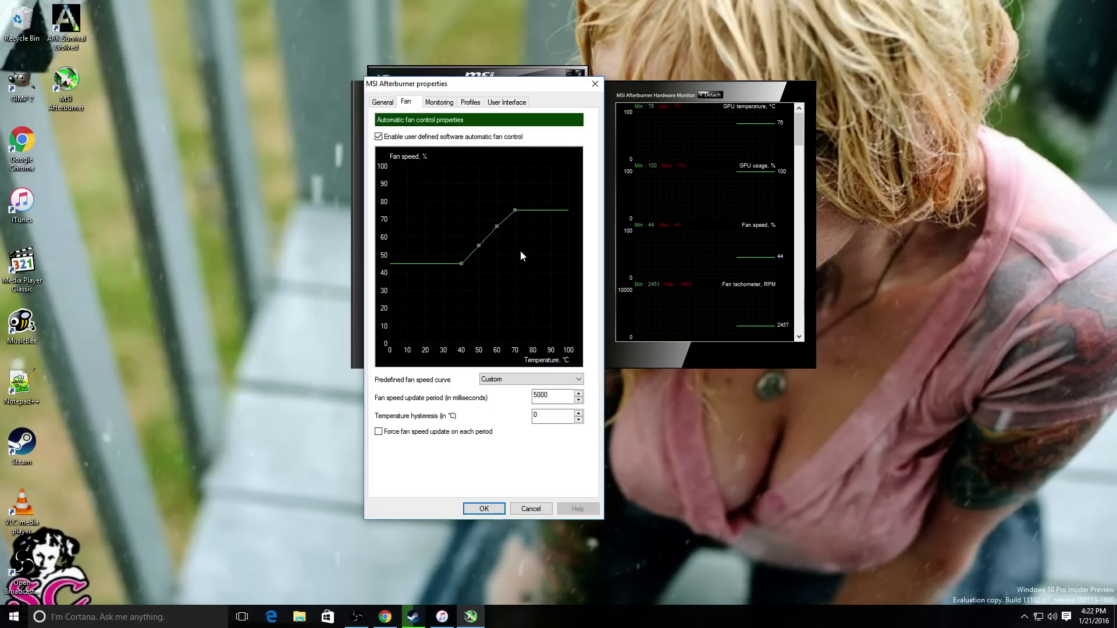
pyautogui.click(471, 255)
pyautogui.click(487, 239)
# - Fine-tune the curve with a 60 °C point at 65% and a 65 °C point at 70%, keeping straight segments
pyautogui.hotkey('alt', 'Tab')
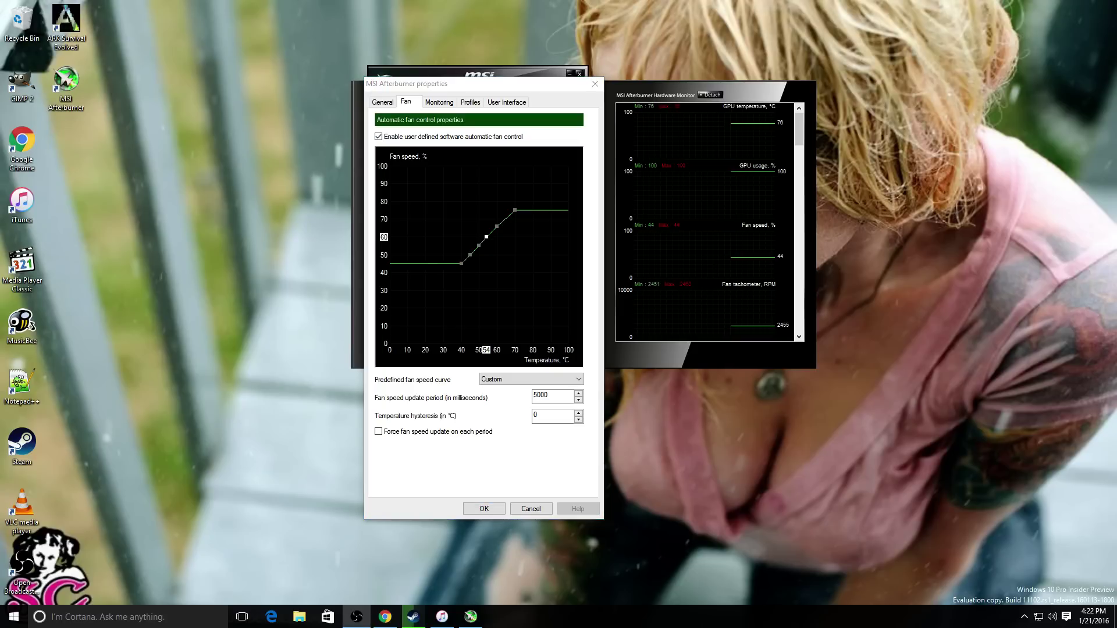
pyautogui.click(497, 226)
pyautogui.click(496, 226)
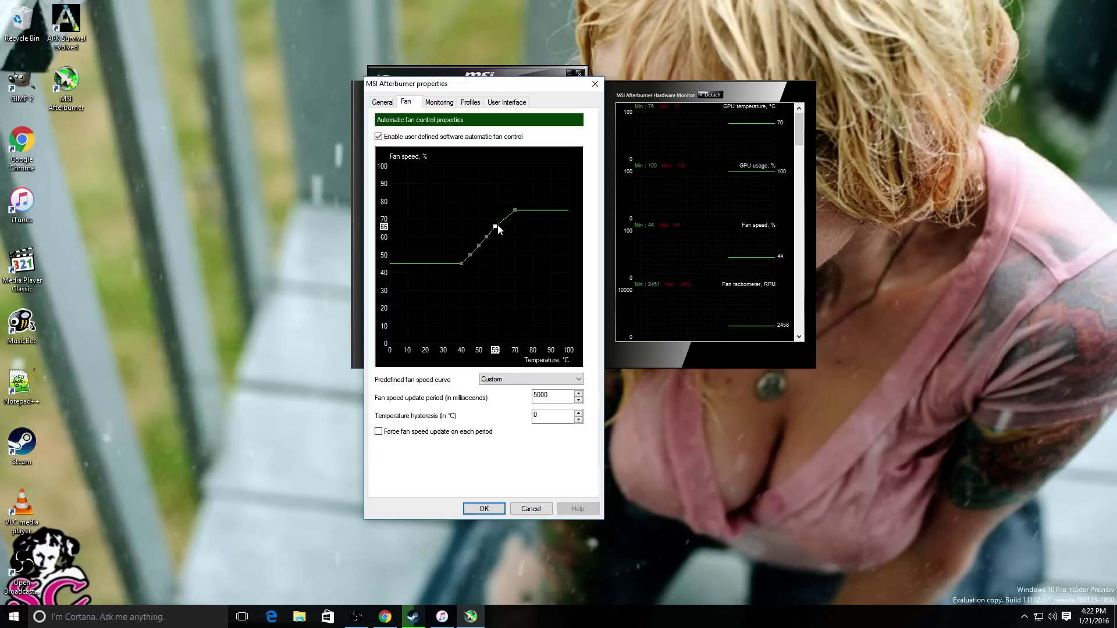
pyautogui.moveTo(498, 225); pyautogui.dragTo(500, 225)
pyautogui.moveTo(498, 226); pyautogui.dragTo(499, 228)
pyautogui.keyDown('ctrl'); pyautogui.click(506, 218); pyautogui.keyUp('ctrl')
pyautogui.keyDown('ctrl'); pyautogui.click(507, 220); pyautogui.keyUp('ctrl')
pyautogui.hotkey('alt', 'Tab')
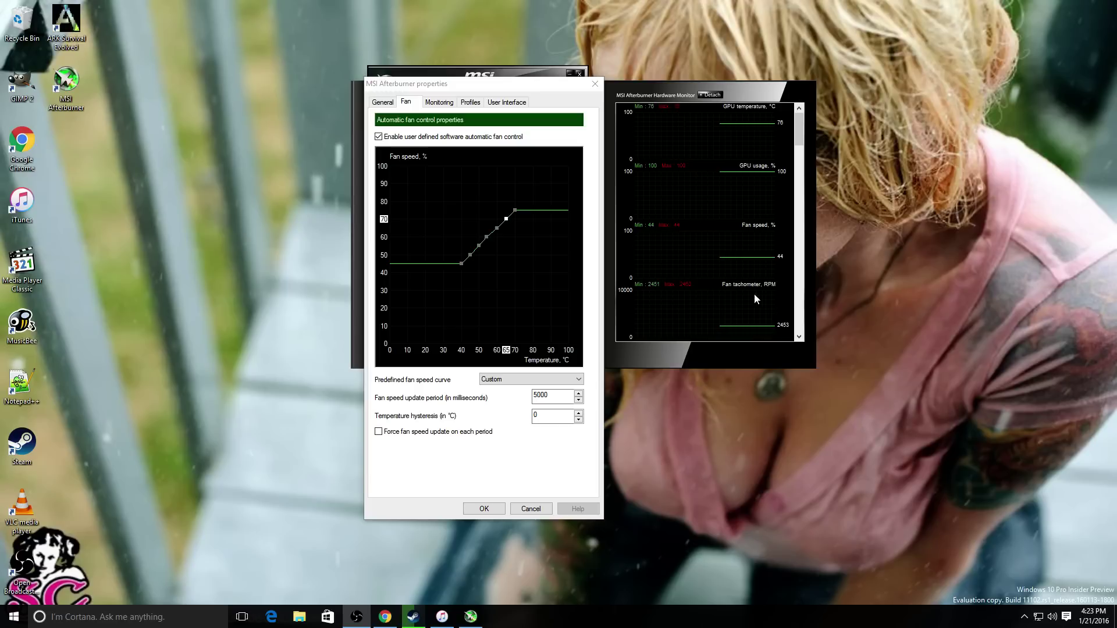
# - Force fan speed updates with a 1000 ms update period and apply the settings
pyautogui.click(460, 433)
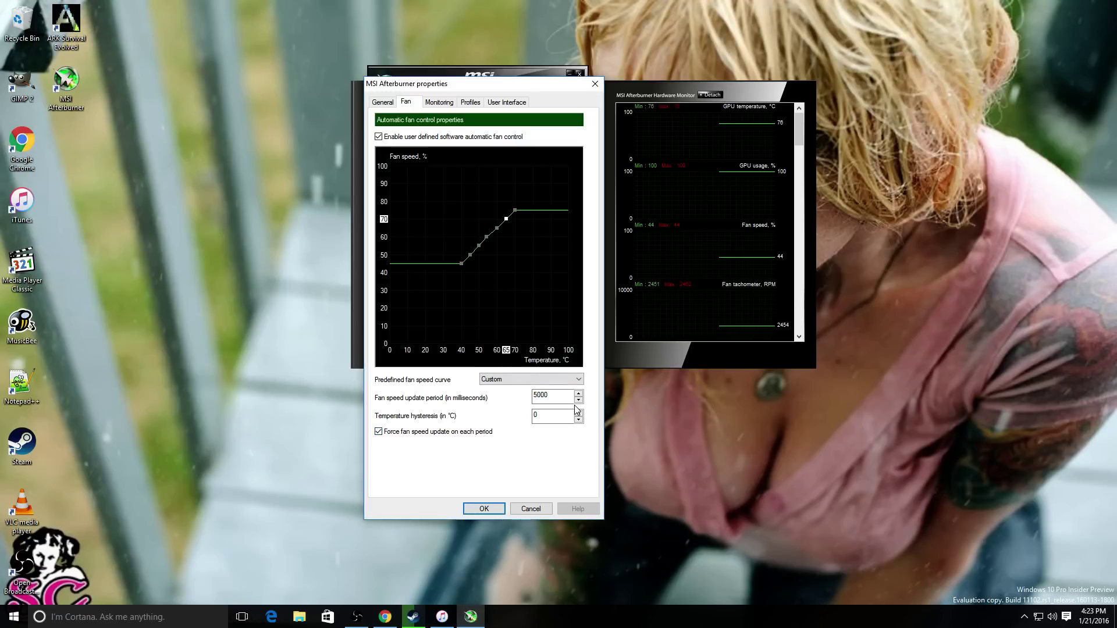
pyautogui.doubleClick(553, 396)
pyautogui.write('1000')
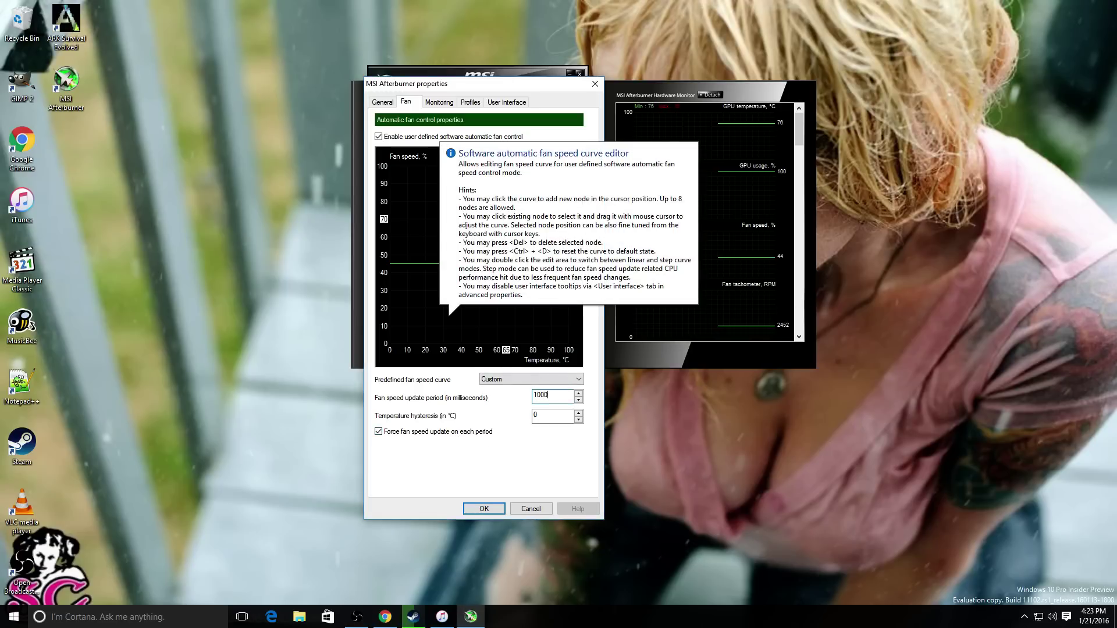
pyautogui.click(482, 509)
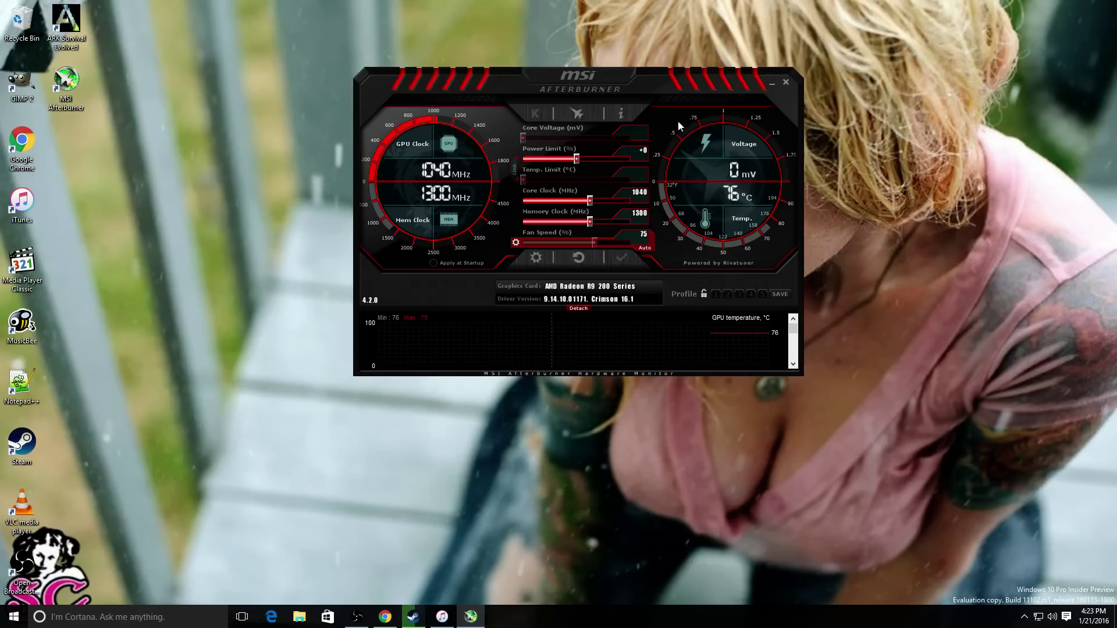
# - Toggle the temperature display to Fahrenheit and back to Celsius
pyautogui.moveTo(653, 81); pyautogui.dragTo(604, 100)
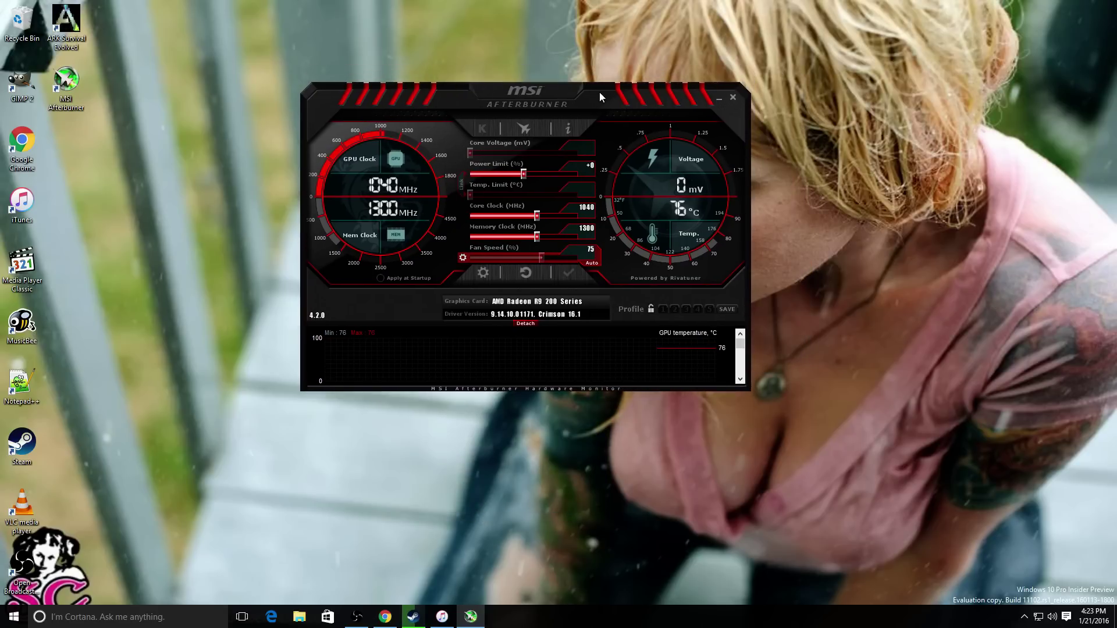
pyautogui.click(697, 218)
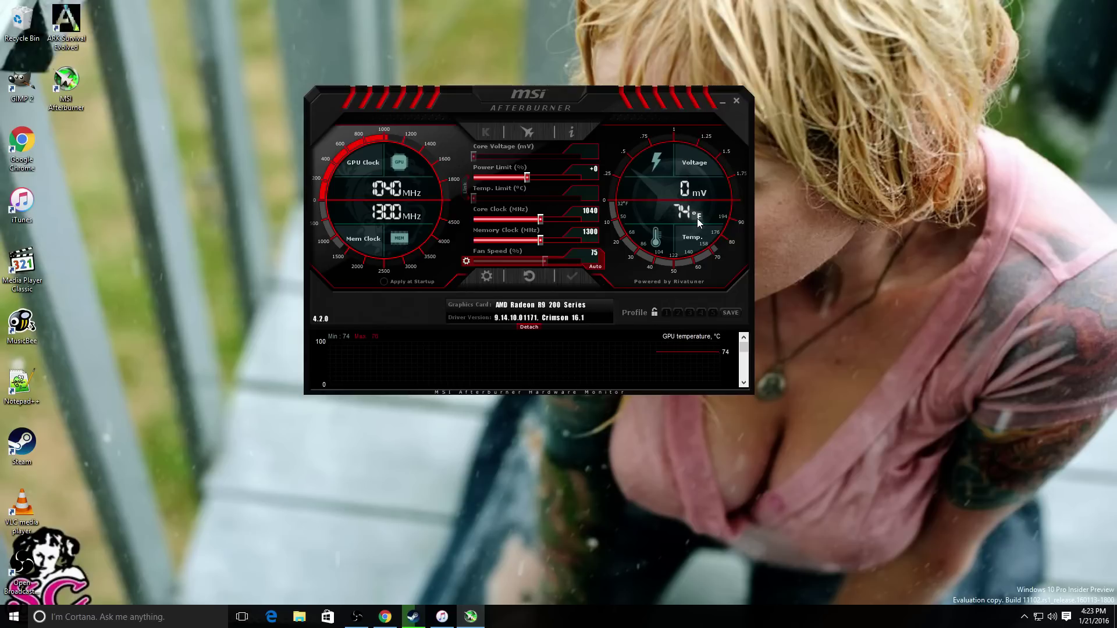
pyautogui.click(697, 218)
# - Enable Start with Windows and unlock voltage control and voltage monitoring, then apply
pyautogui.click(487, 277)
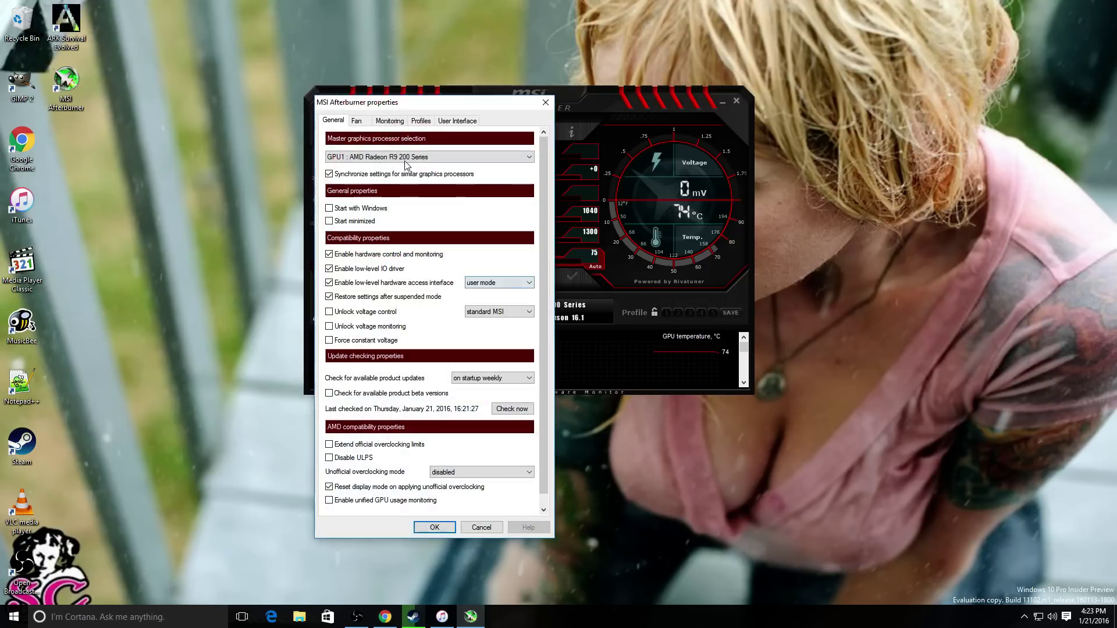
pyautogui.click(348, 210)
pyautogui.click(357, 313)
pyautogui.click(359, 327)
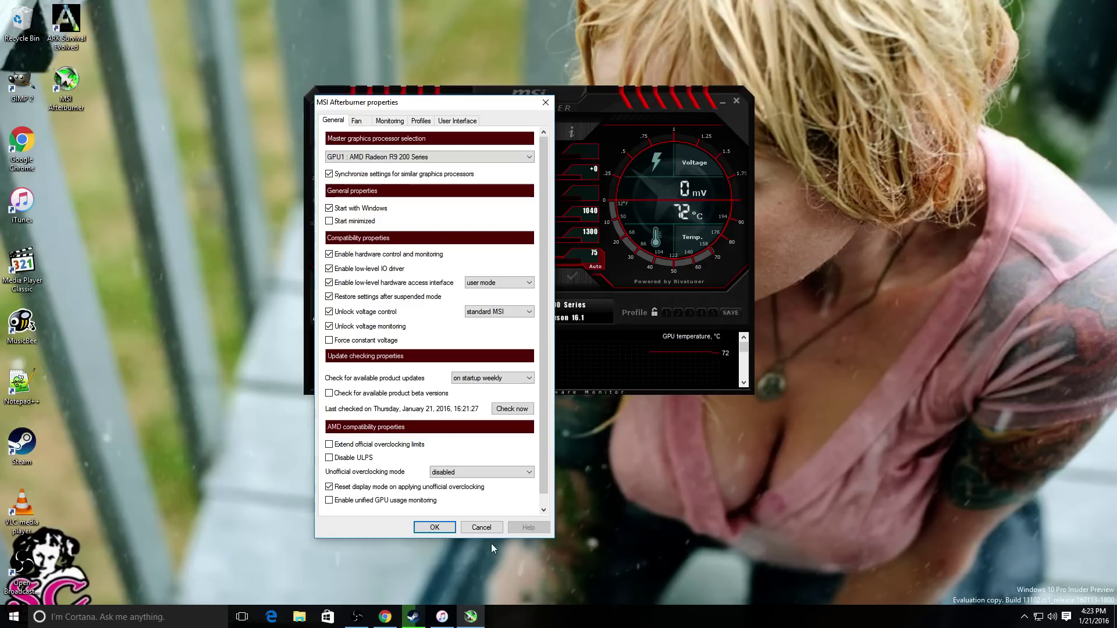
pyautogui.click(430, 530)
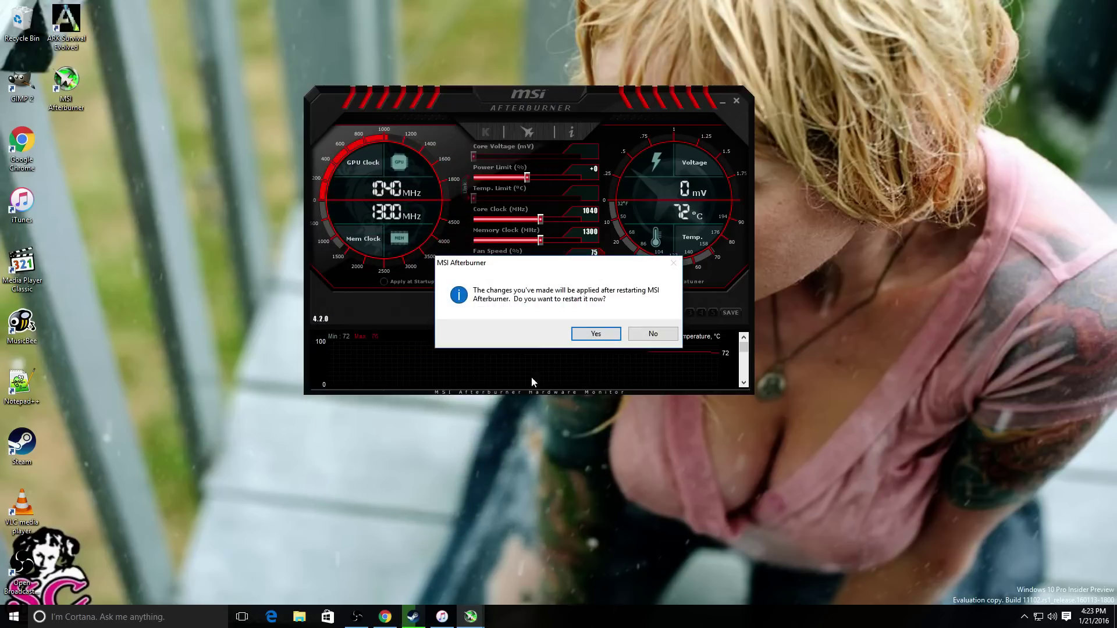
# - Restart Afterburner to apply the changes, minimize it, and bring Steam's downloads page forward
pyautogui.click(581, 333)
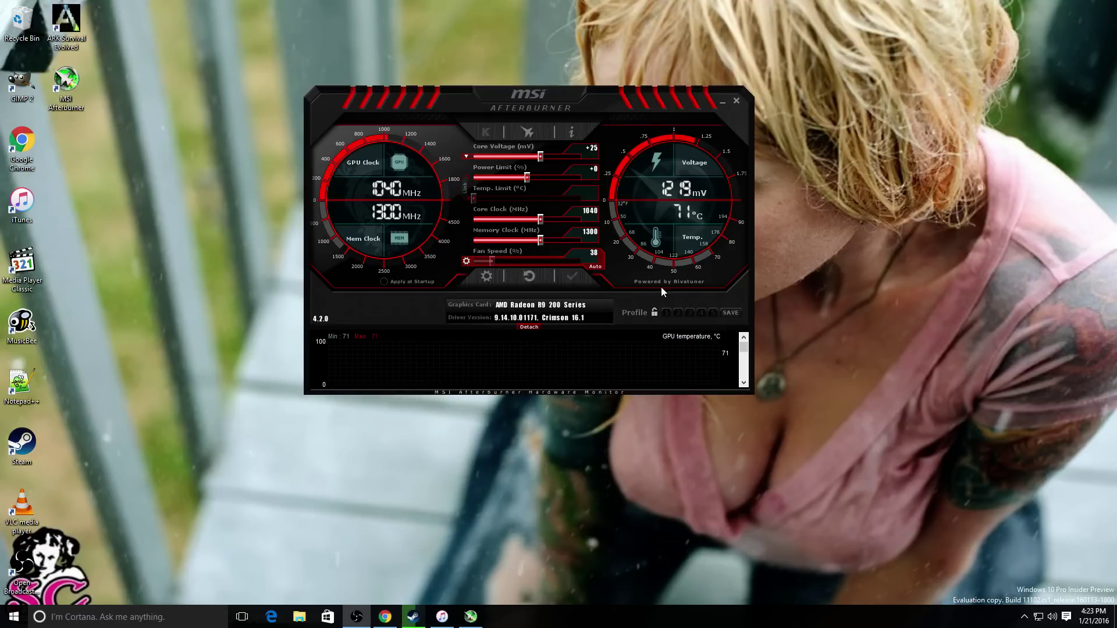
pyautogui.click(723, 105)
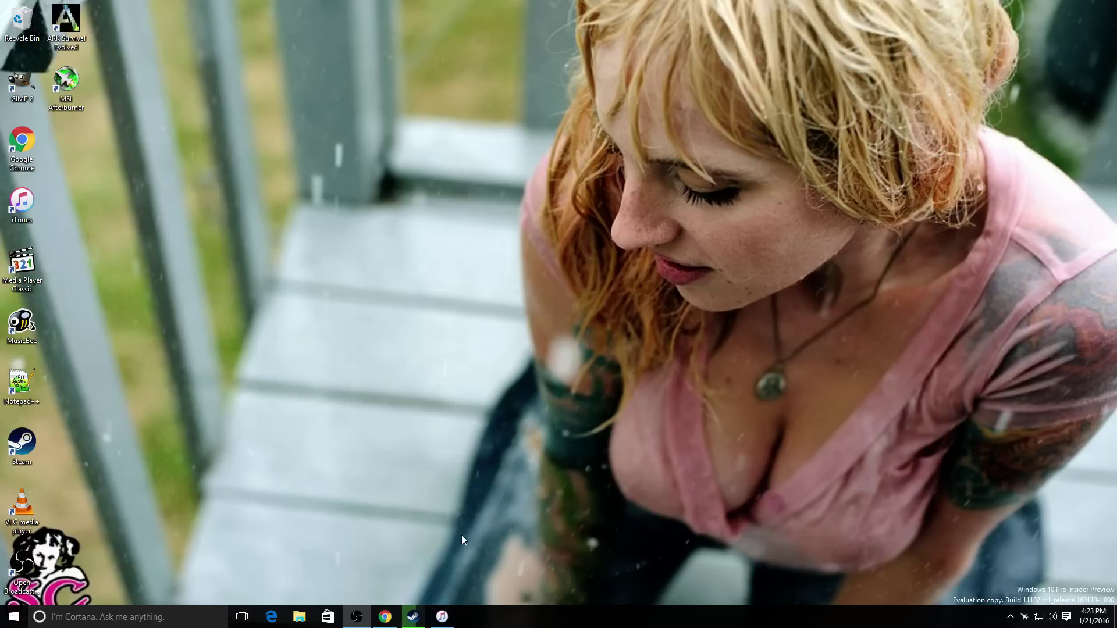
pyautogui.click(411, 618)
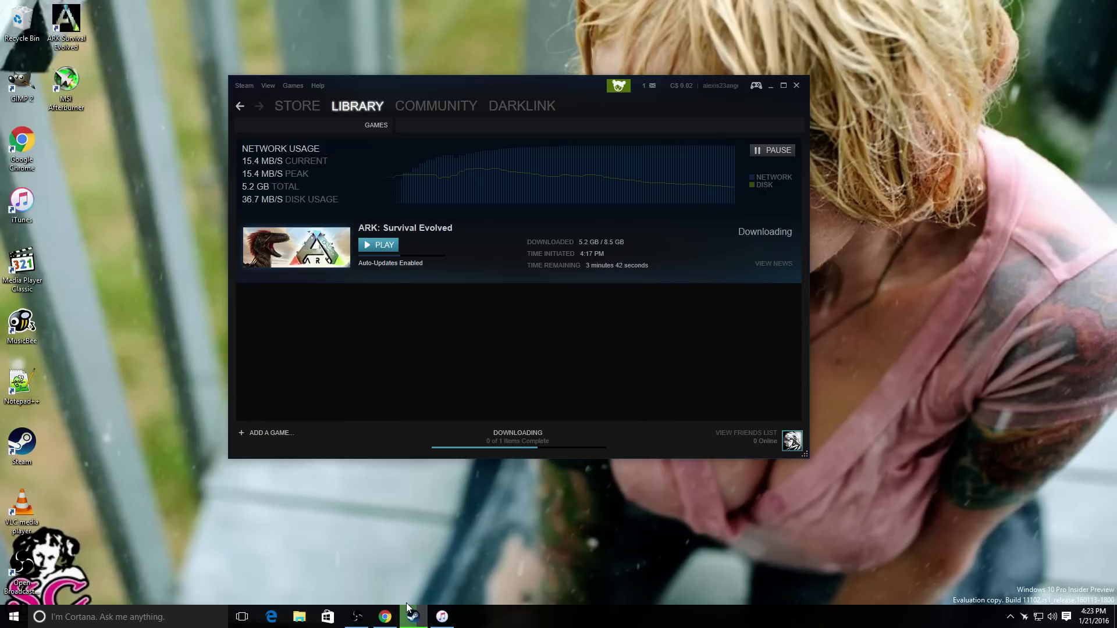
# - Browse in File Explorer to 4tb (E:) > Amd HDD > Epic Games > Launcher
pyautogui.click(299, 617)
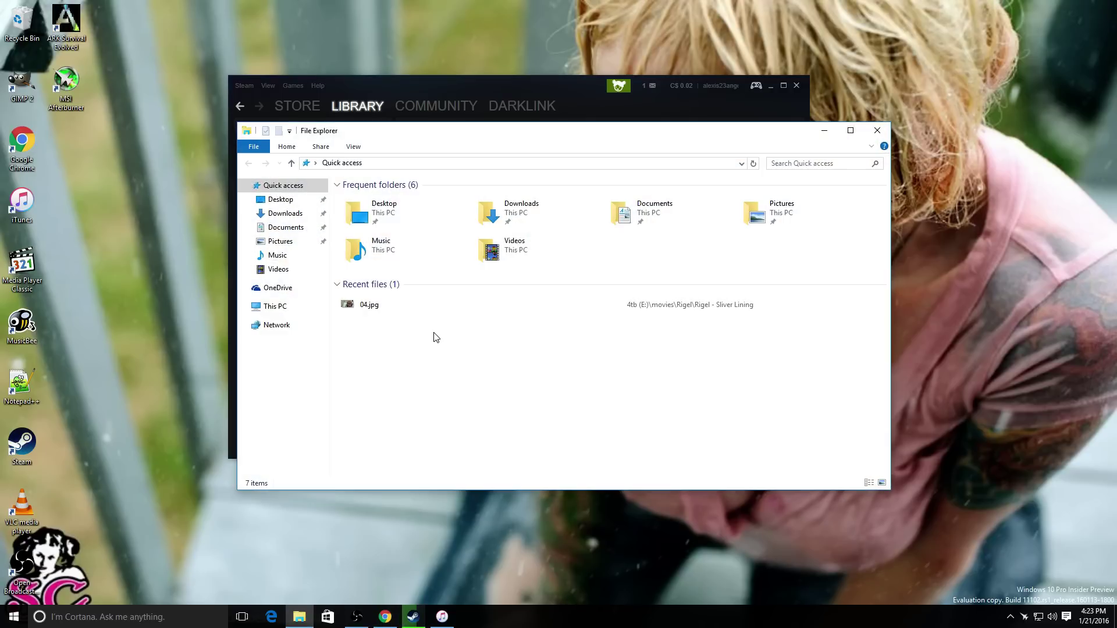
pyautogui.click(271, 307)
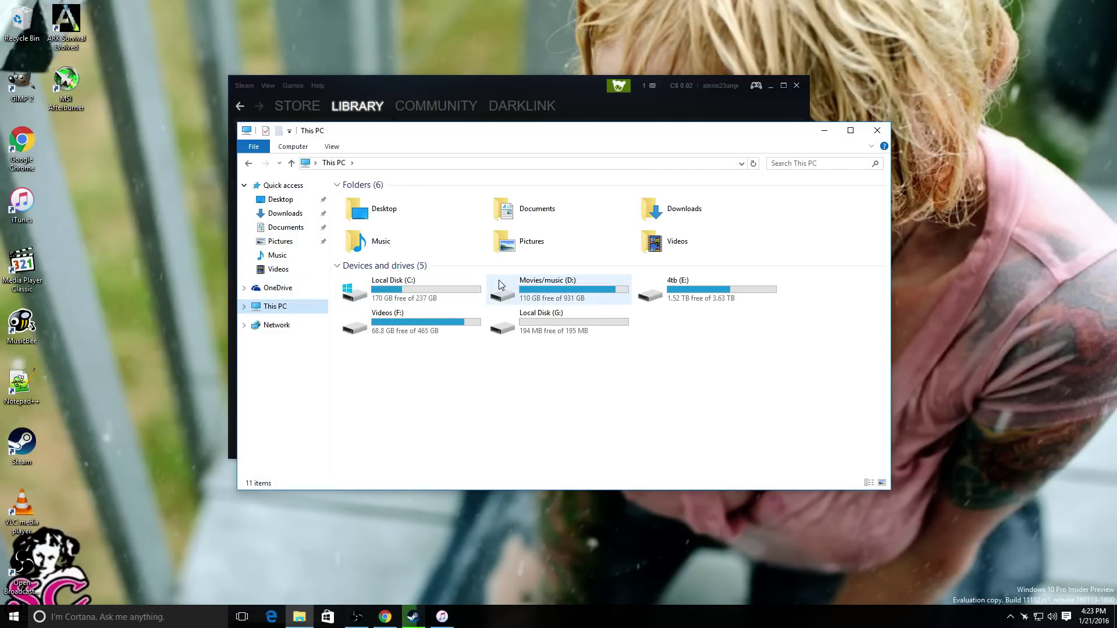
pyautogui.doubleClick(709, 285)
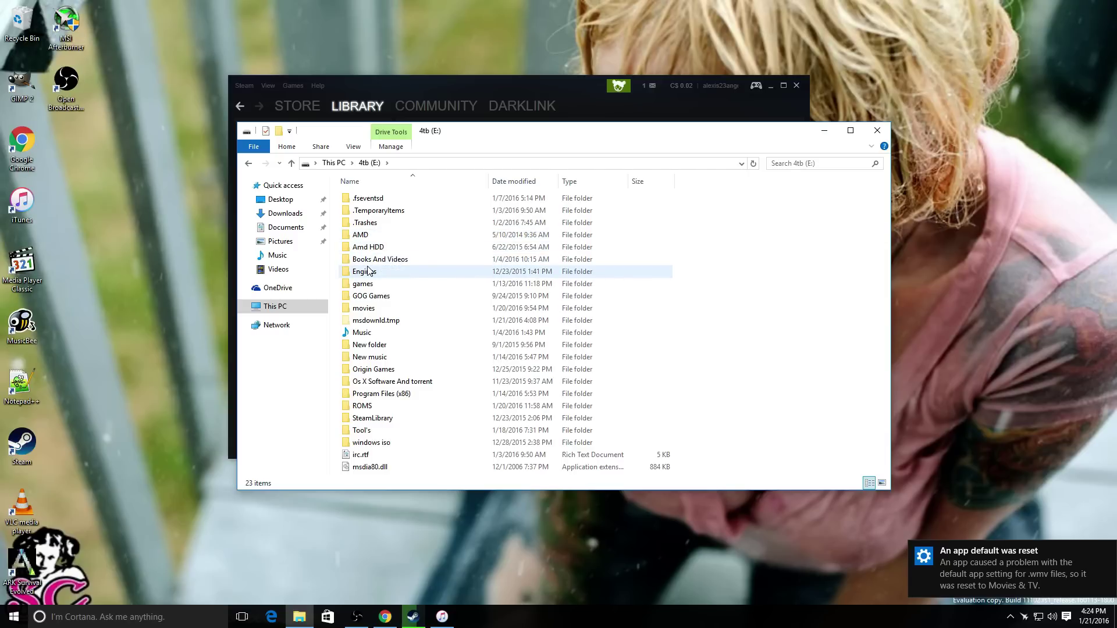
pyautogui.doubleClick(367, 247)
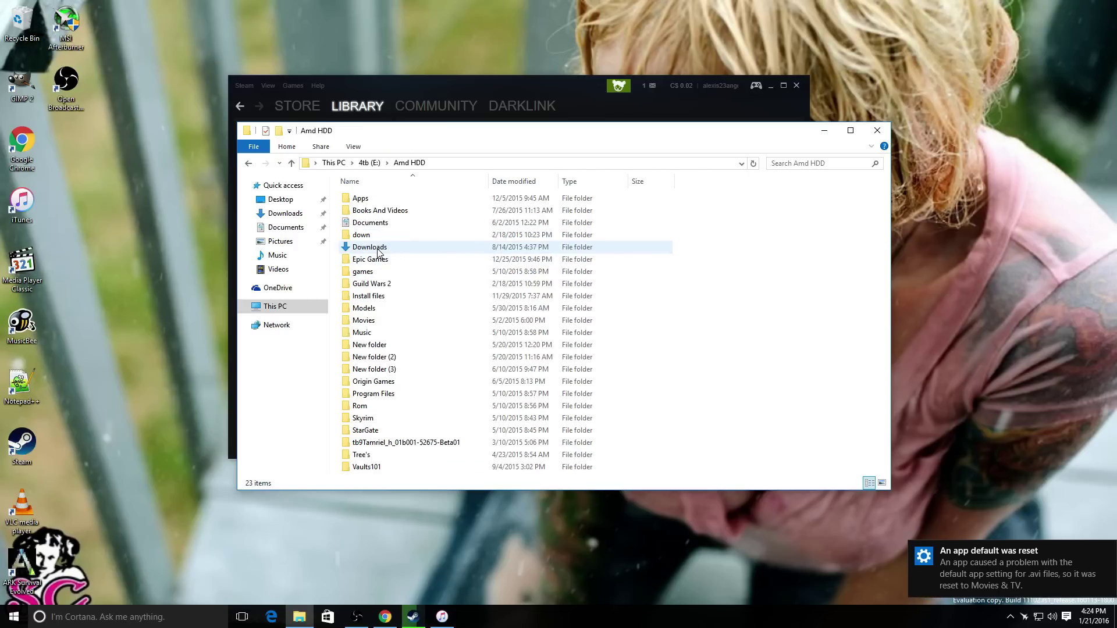
pyautogui.doubleClick(378, 260)
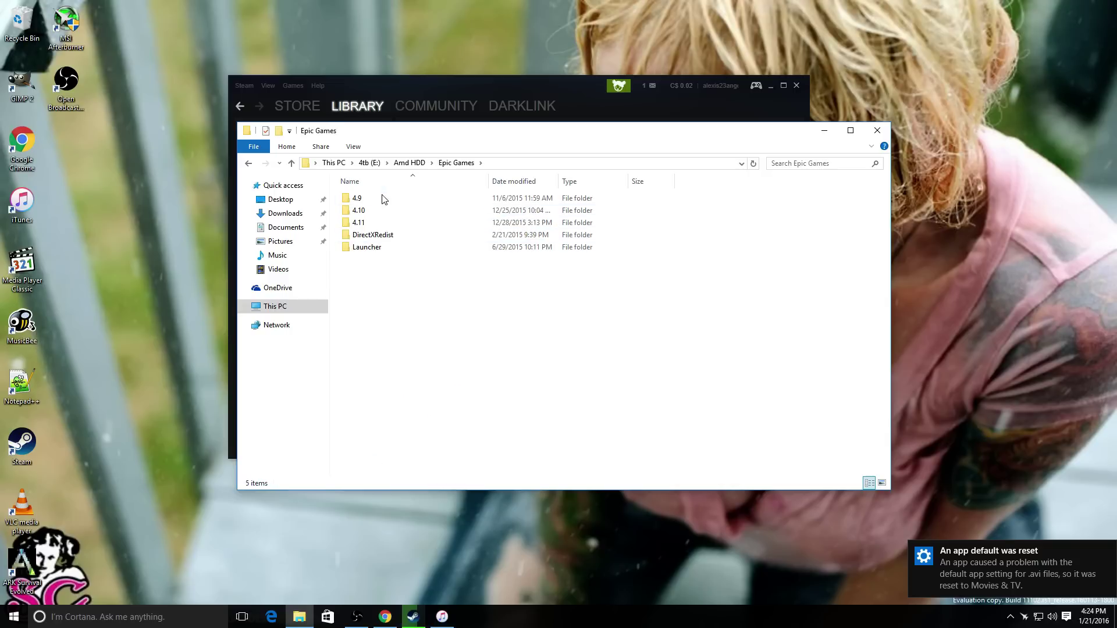
pyautogui.doubleClick(368, 249)
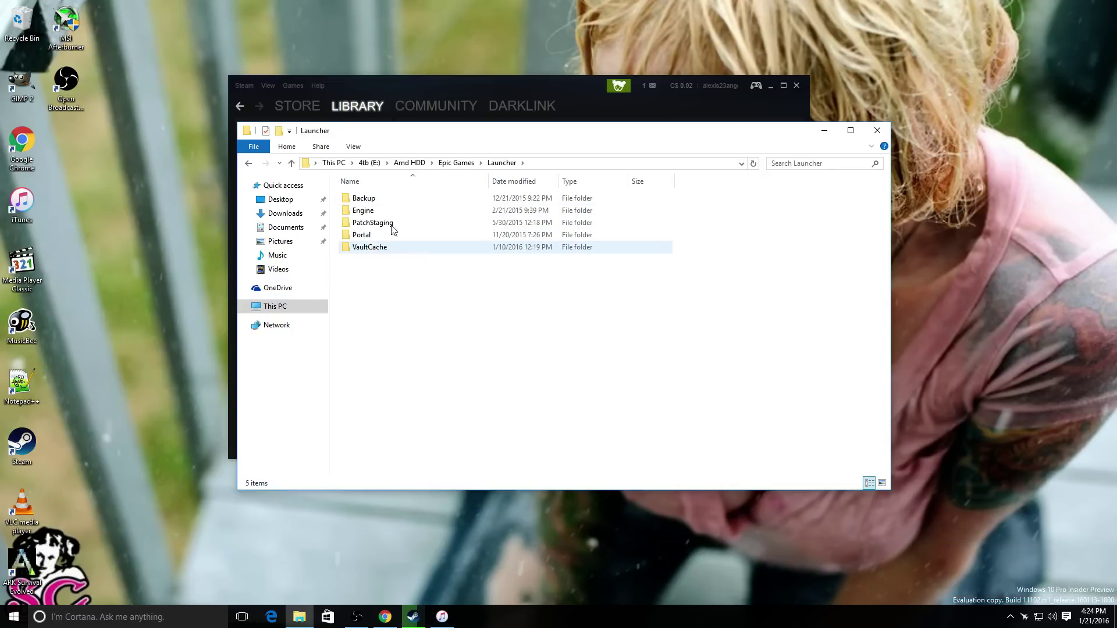
# - Clear all notifications from the Windows notifications panel
pyautogui.click(1070, 620)
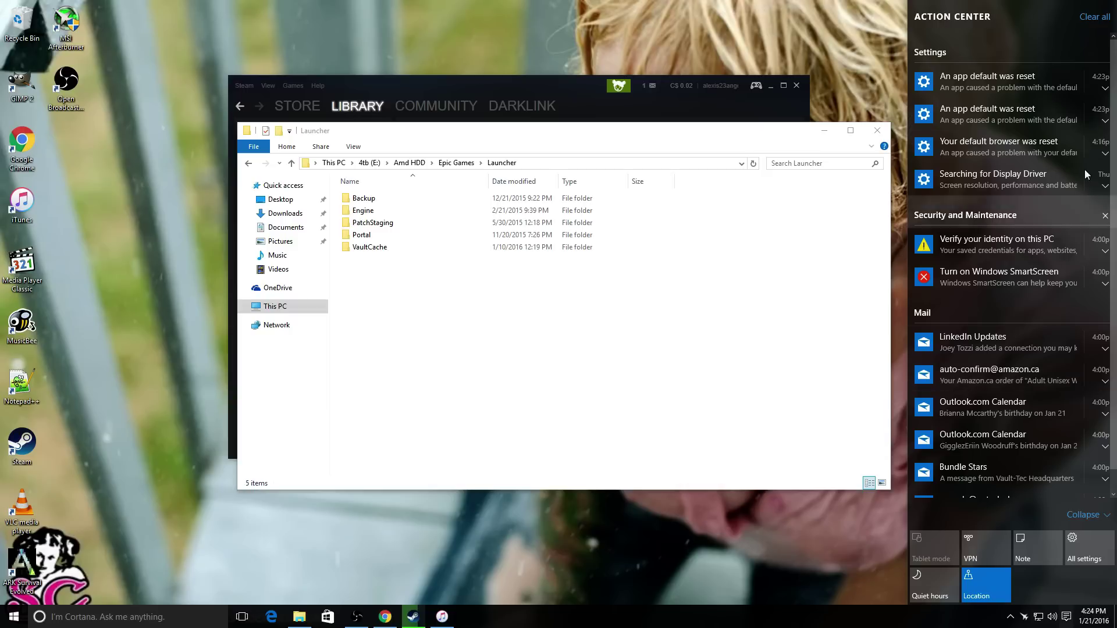
pyautogui.click(1093, 17)
pyautogui.click(356, 317)
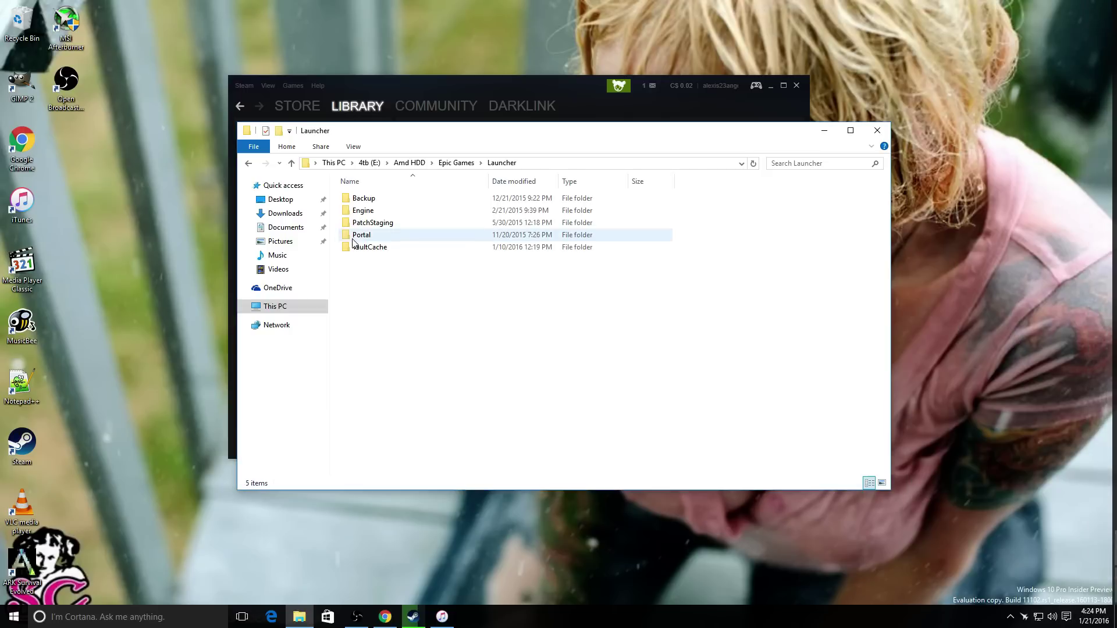
# - Go through Engine > Binaries > Win64 and launch EpicGamesLauncher.exe
pyautogui.doubleClick(363, 210)
pyautogui.doubleClick(362, 198)
pyautogui.click(364, 211)
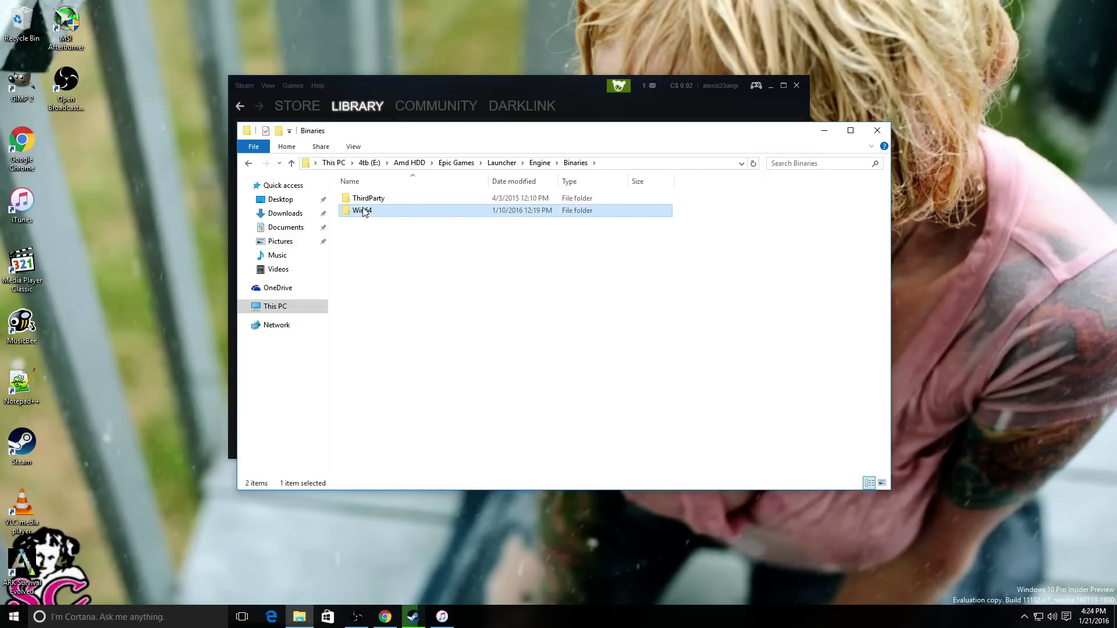
pyautogui.doubleClick(363, 211)
pyautogui.click(403, 226)
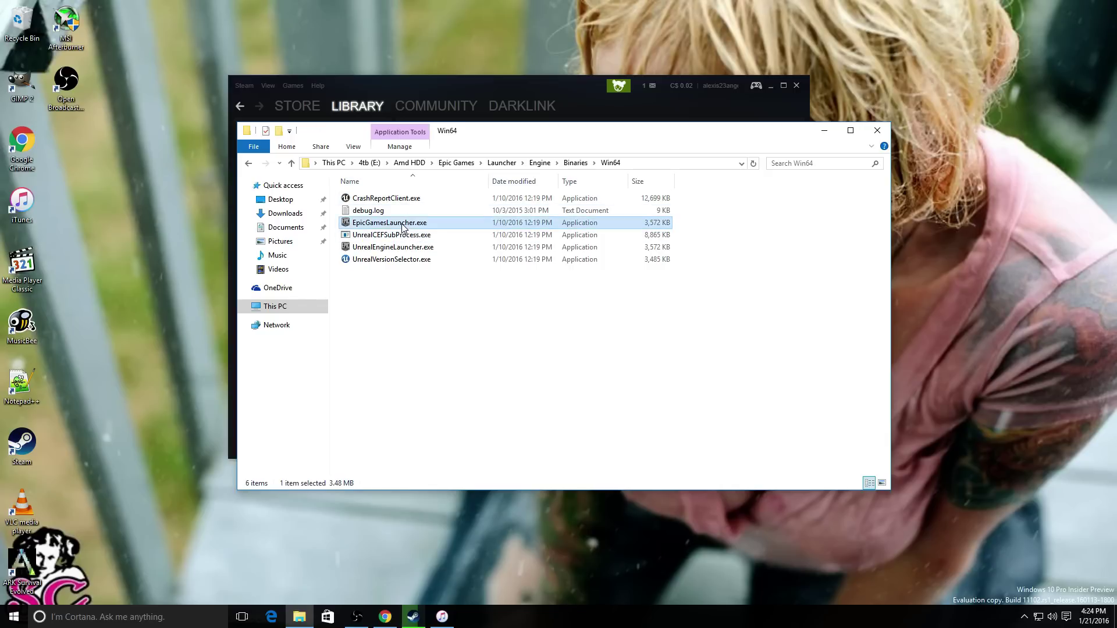
pyautogui.doubleClick(403, 226)
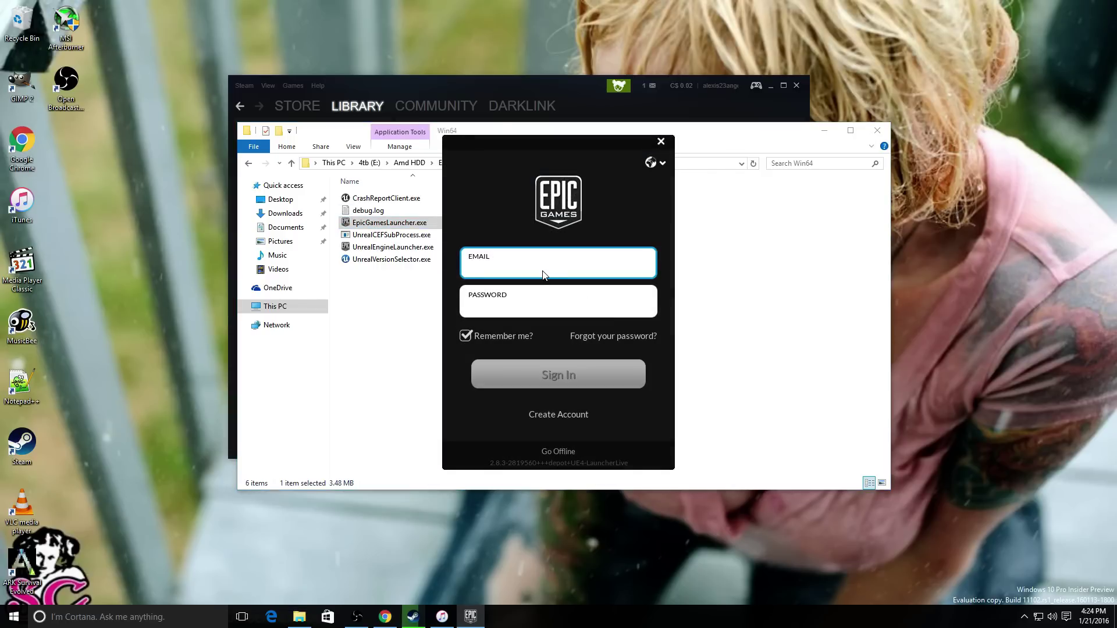
# - Sign in to the Epic Games Launcher with the account e-mail and password
pyautogui.press('Tab')
pyautogui.write('•••••••••')
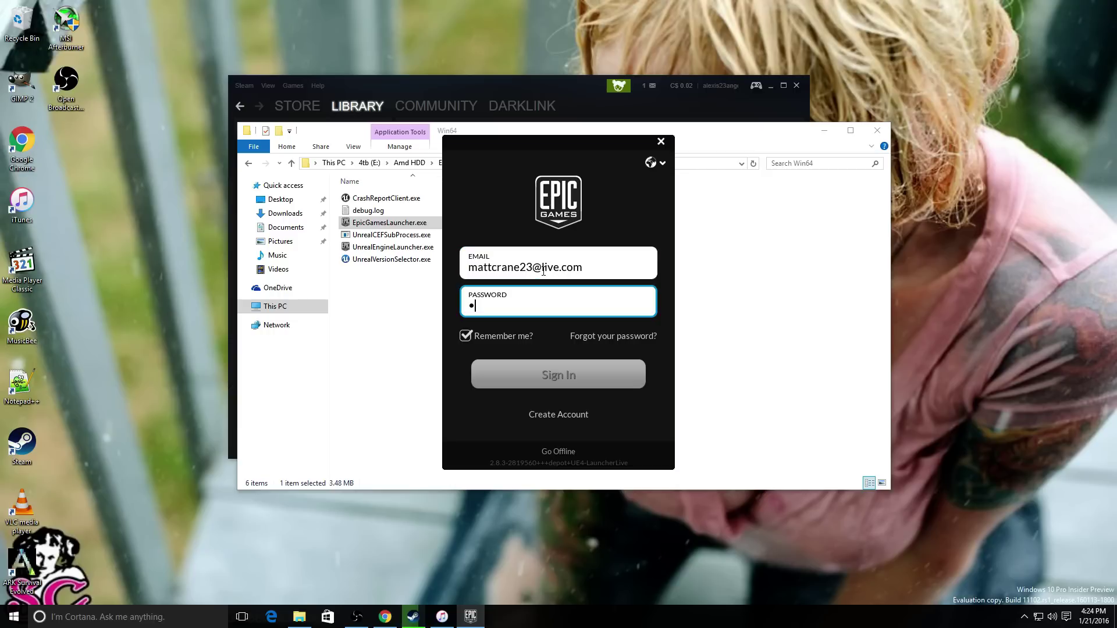
pyautogui.write('•••')
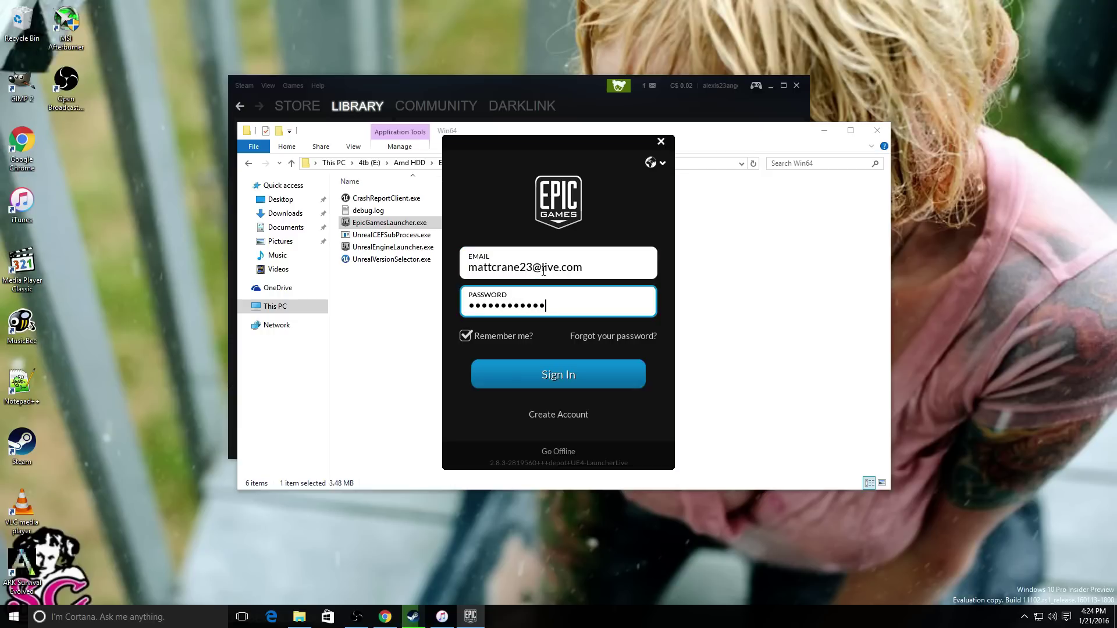
pyautogui.press('Return')
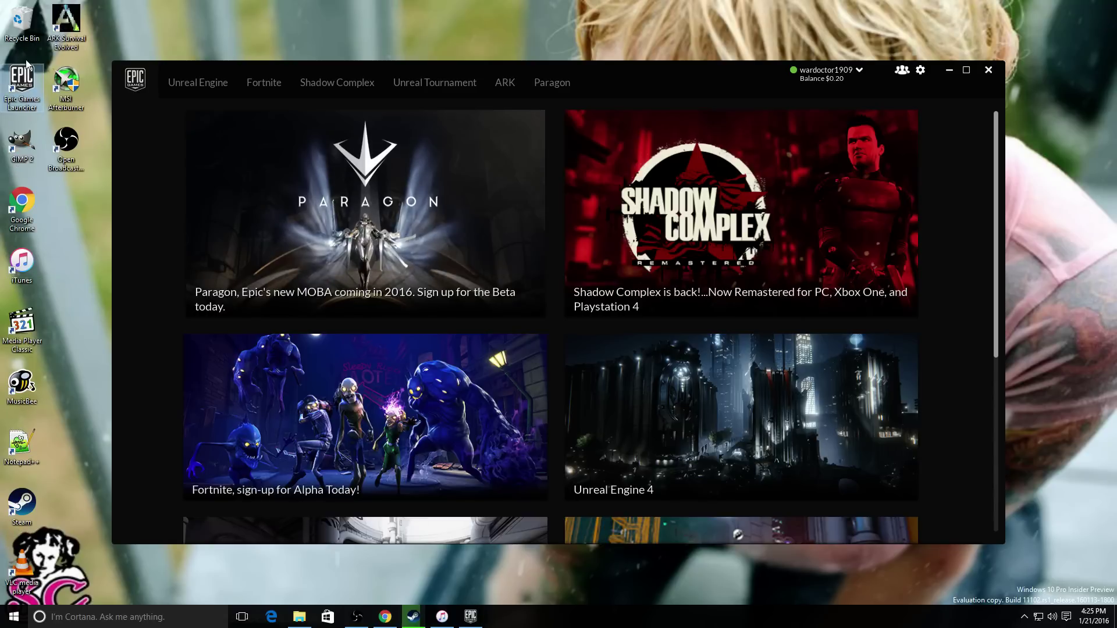
# - Start installing Unreal Engine 4.10.2 from the Unreal Engine page, then minimize the launcher
pyautogui.scroll(-5, 711, 367)
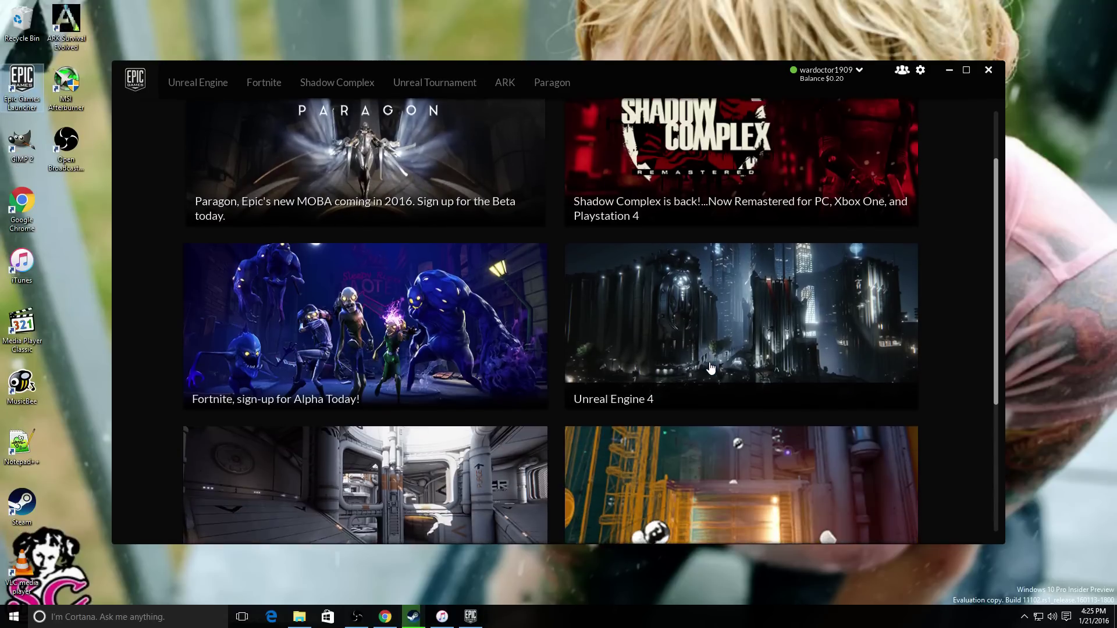
pyautogui.scroll(-1, 682, 368)
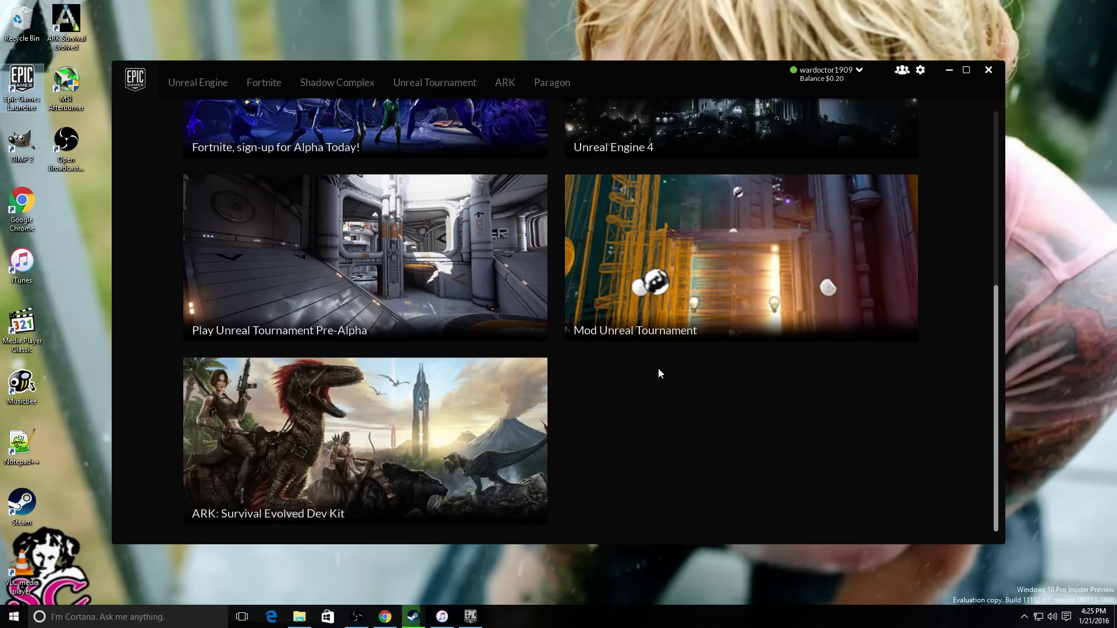
pyautogui.scroll(6, 658, 368)
pyautogui.click(224, 84)
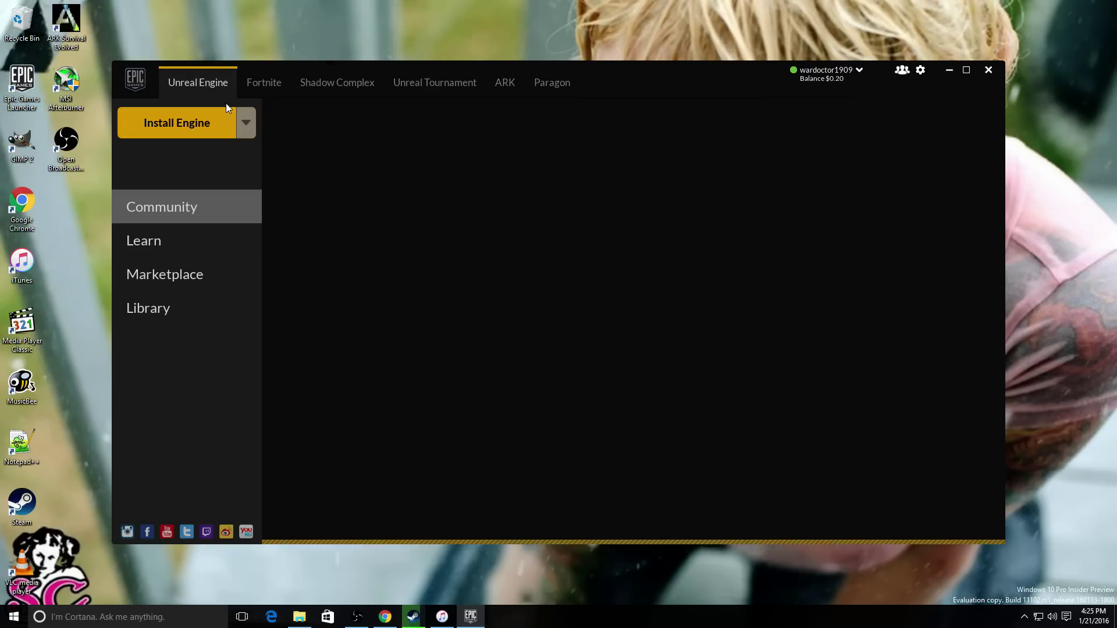
pyautogui.click(185, 128)
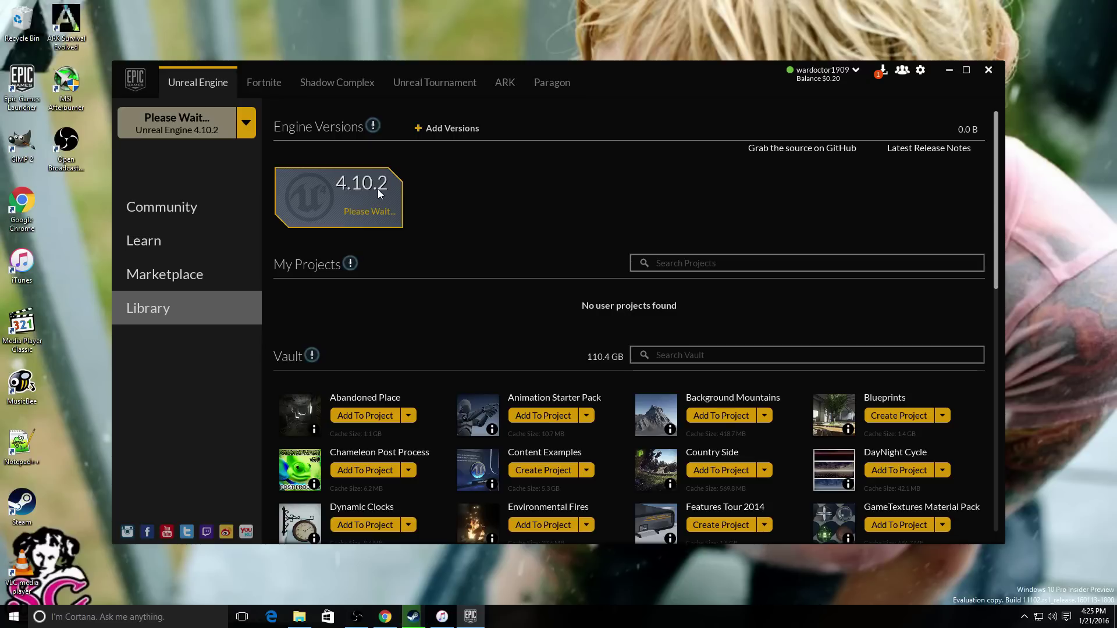
pyautogui.click(948, 71)
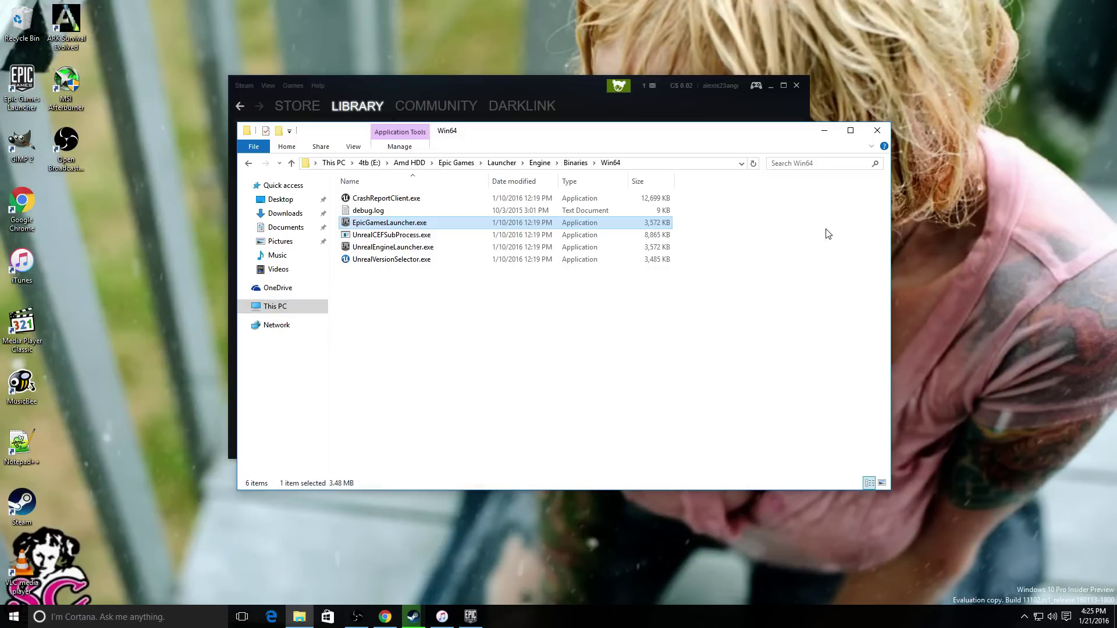
# - Close the File Explorer window to reveal Steam's ARK download progress
pyautogui.click(877, 128)
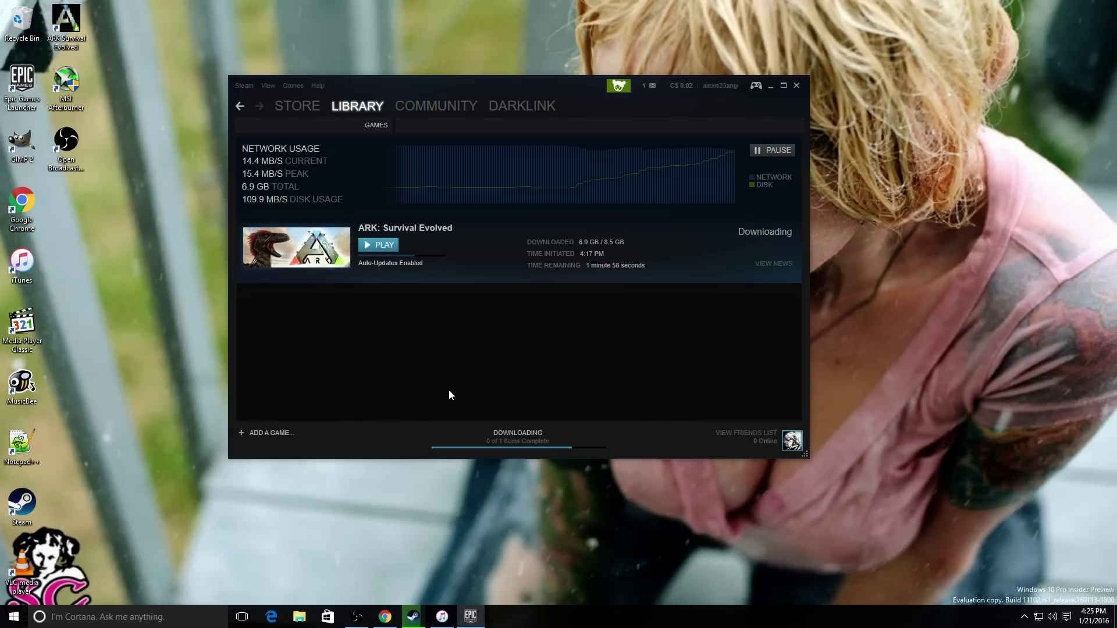